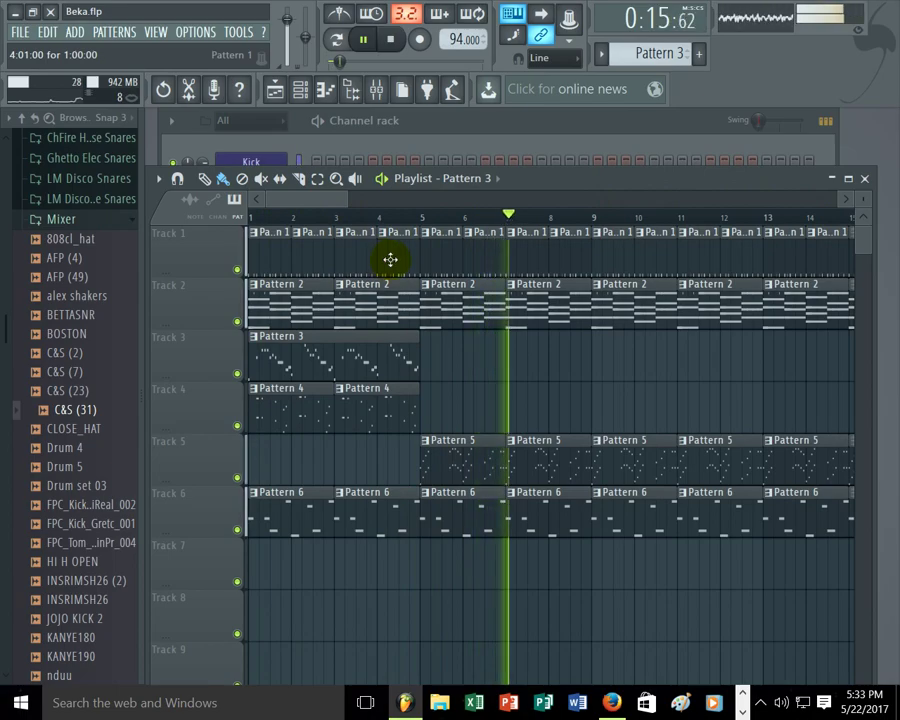
- Bring the Channel rack forward on Pattern 1, then switch it to Pattern 2 and turn on the metronome
click(400, 263)
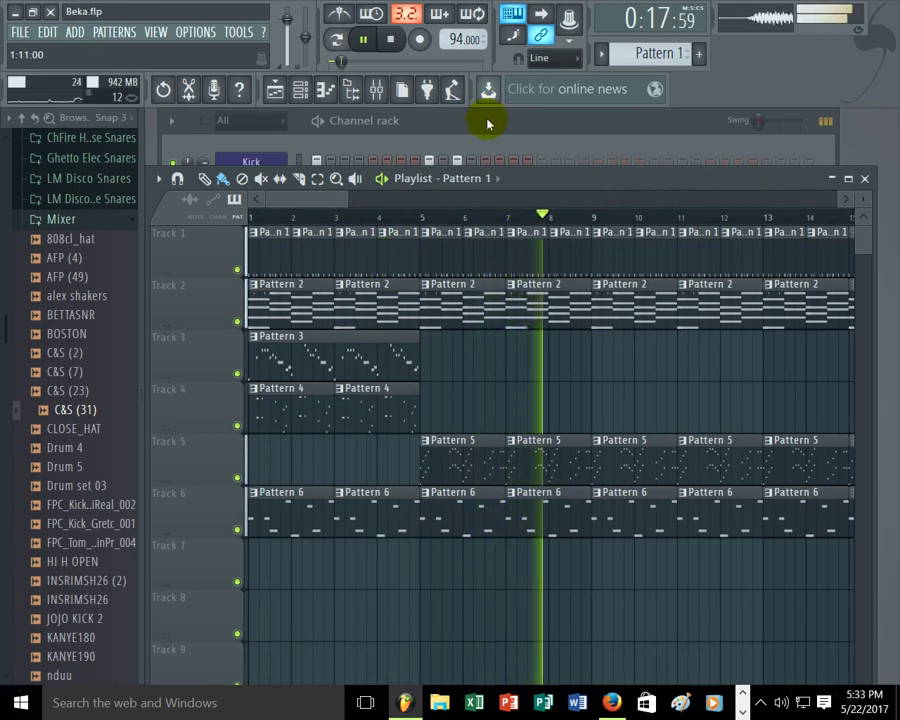
click(487, 124)
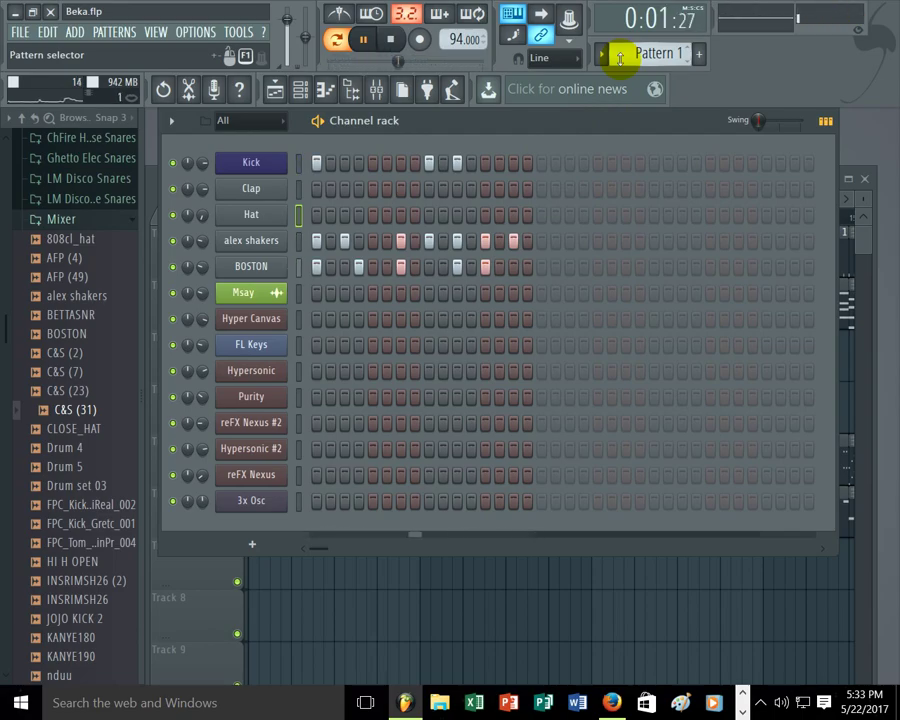
scroll(620, 58, down, 1)
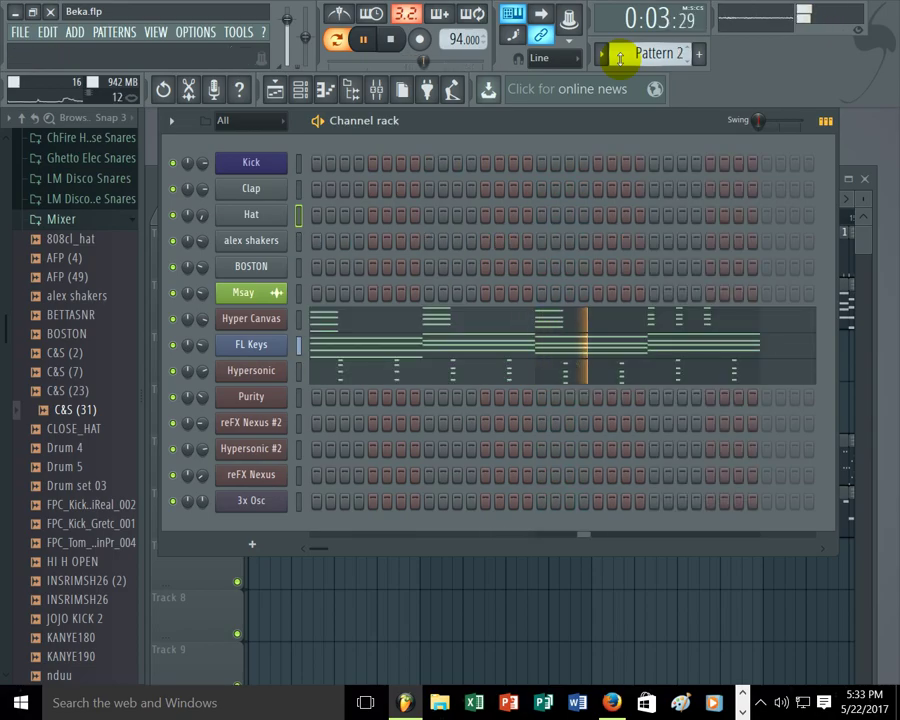
click(339, 13)
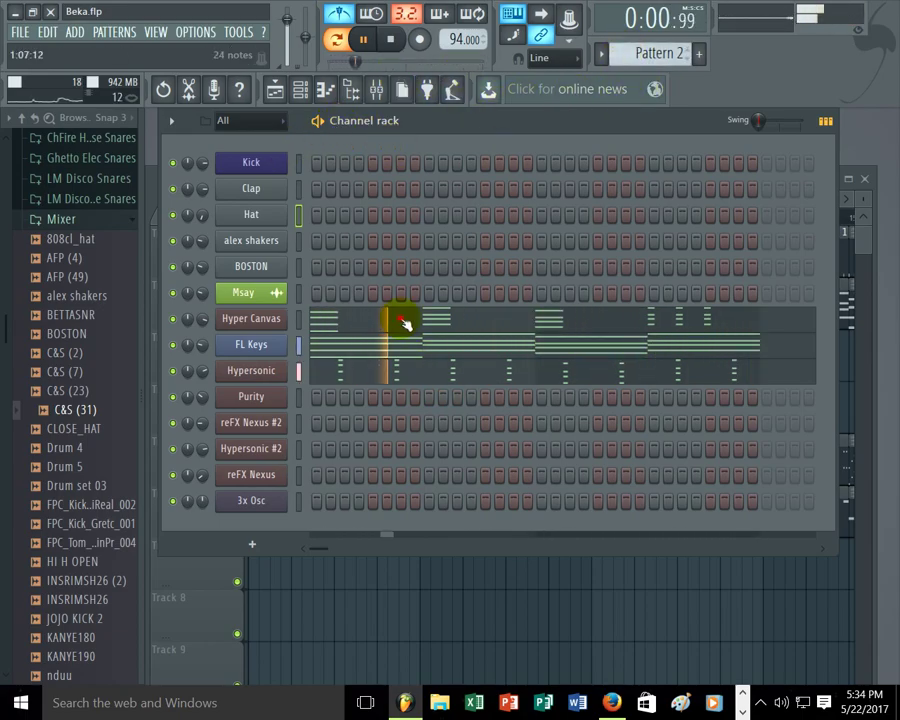
- Examine the piano roll notes of Hyper Canvas, Hypersonic and FL Keys in Pattern 2, closing each one after viewing
click(450, 330)
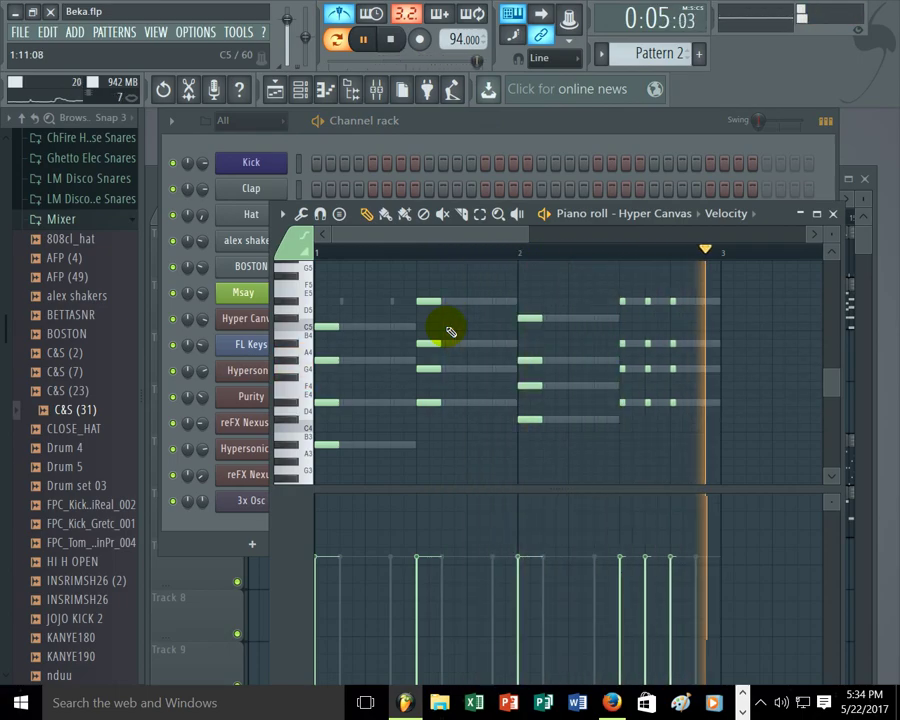
click(833, 213)
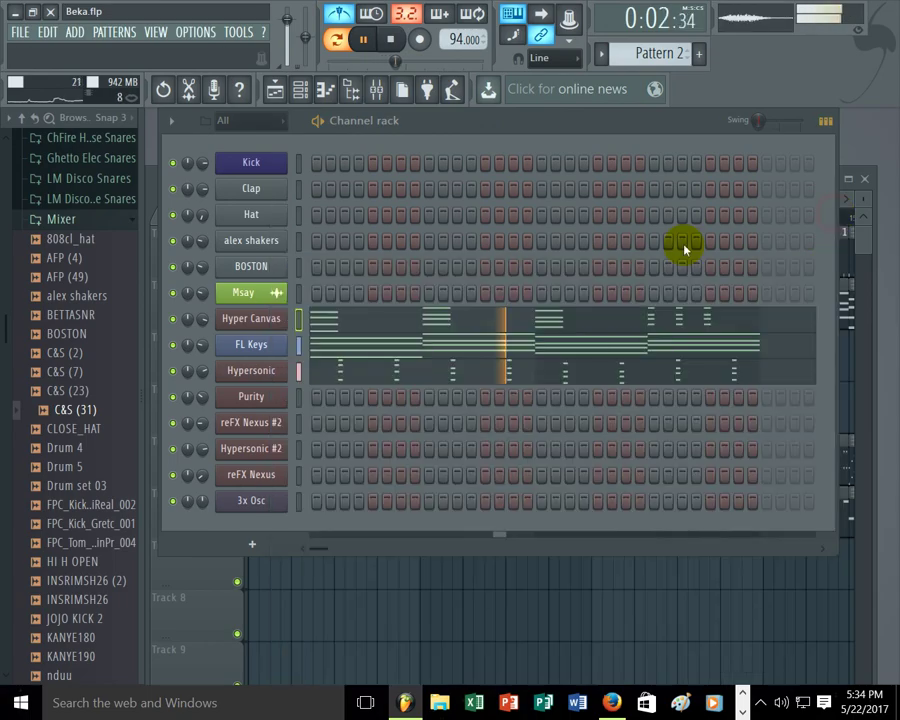
click(340, 372)
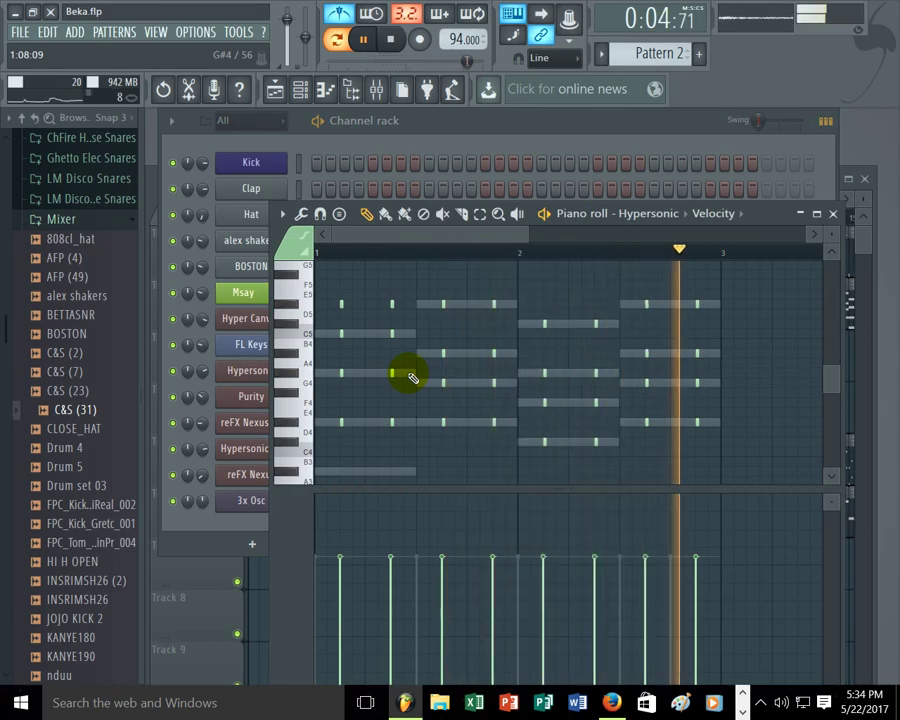
click(834, 215)
click(424, 342)
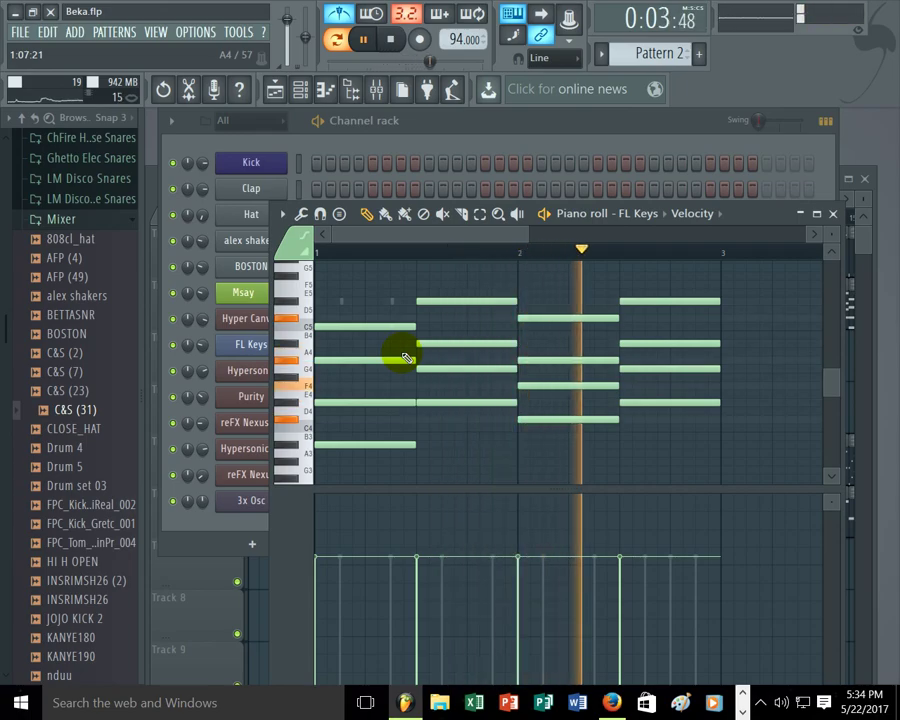
click(833, 213)
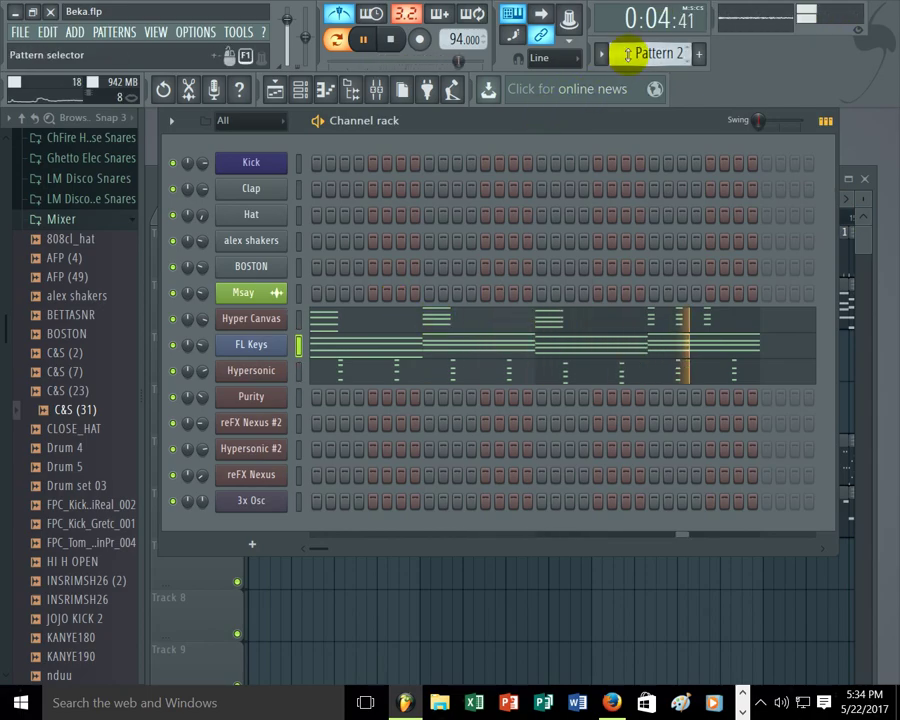
- Switch to Pattern 3 and examine the piano roll notes and velocities of Hypersonic #2
scroll(627, 54, up, 1)
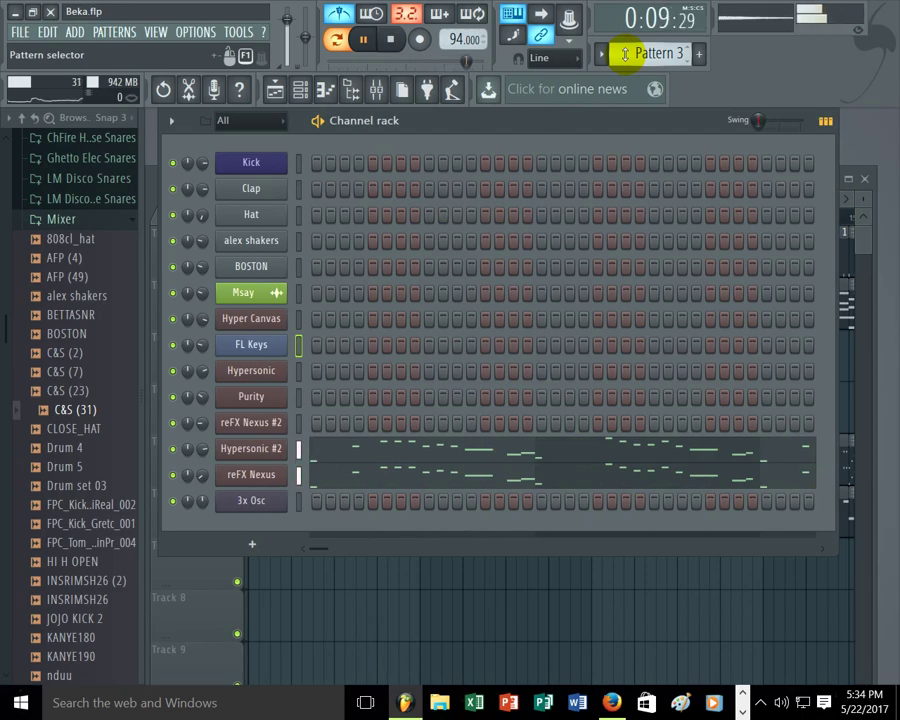
click(404, 450)
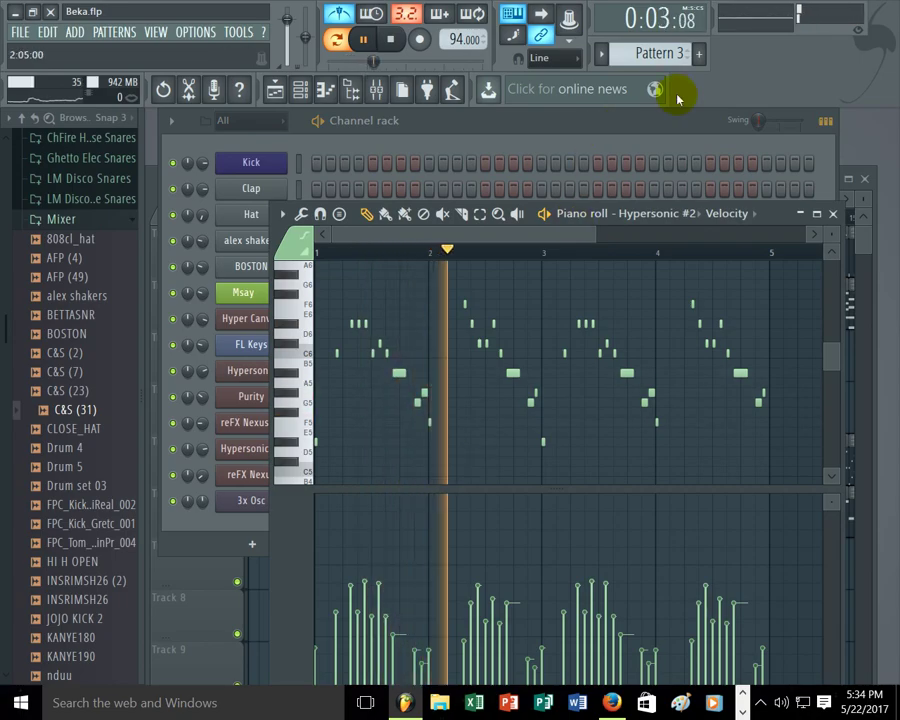
click(833, 214)
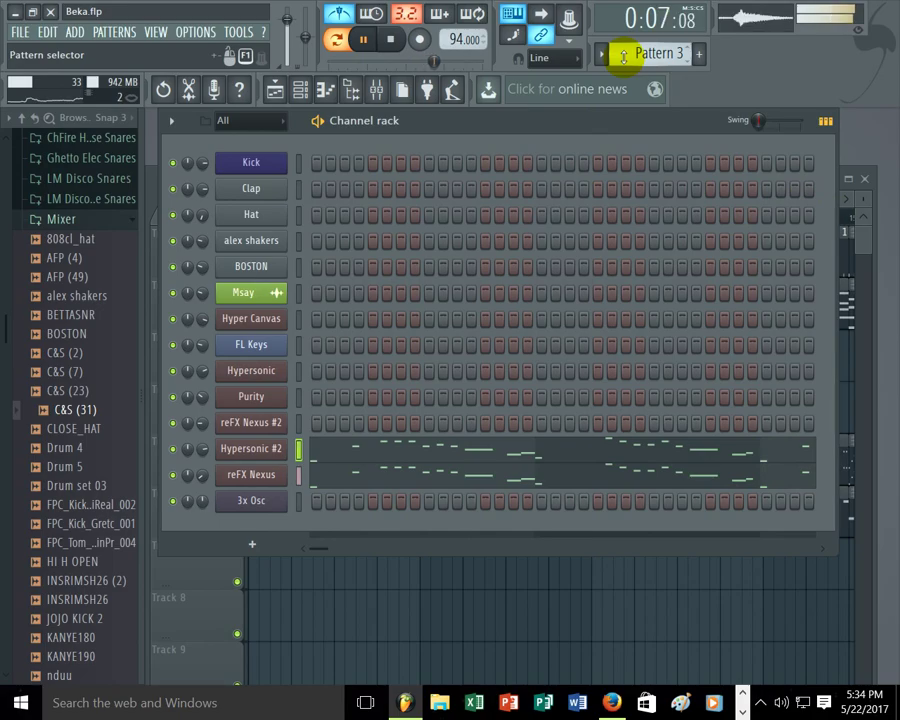
- In Pattern 4, raise the velocities of the first seven full-height Purity notes to about 88%, then close the piano roll
scroll(623, 55, down, 1)
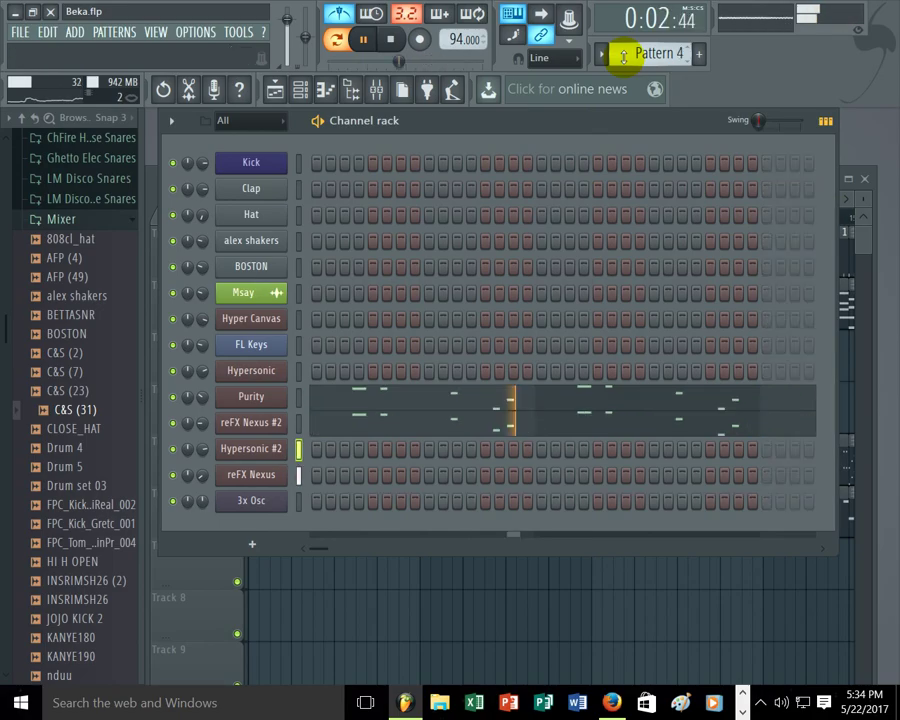
click(381, 402)
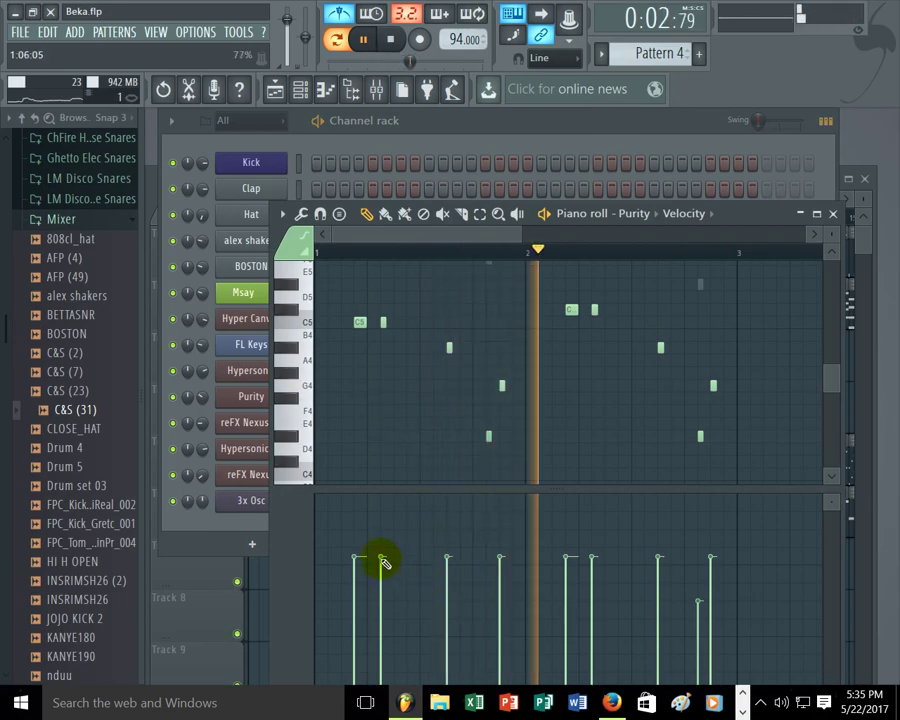
drag(353, 553, 353, 526)
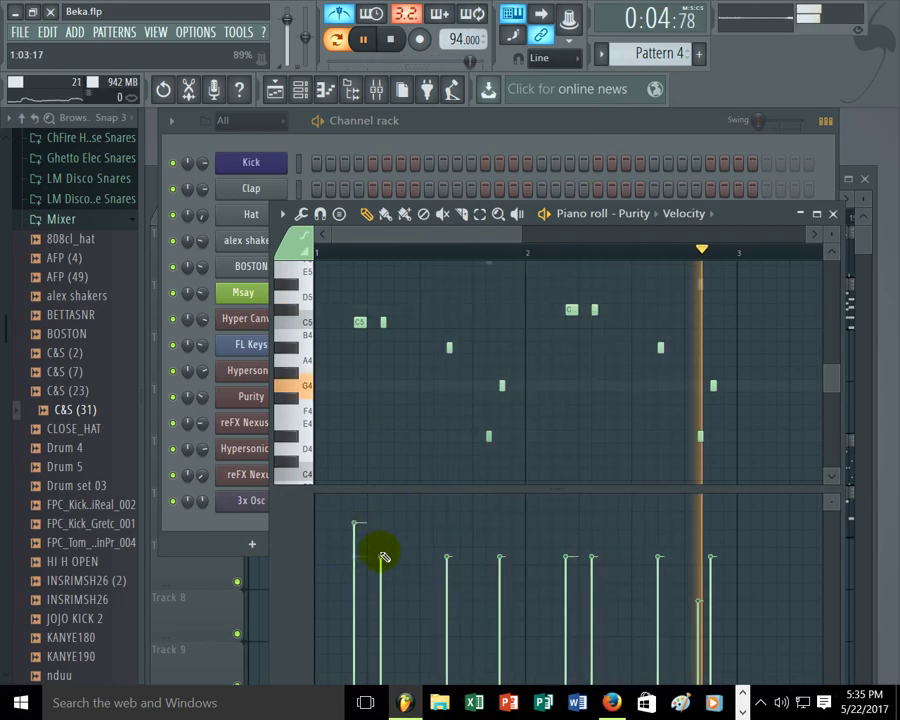
click(383, 527)
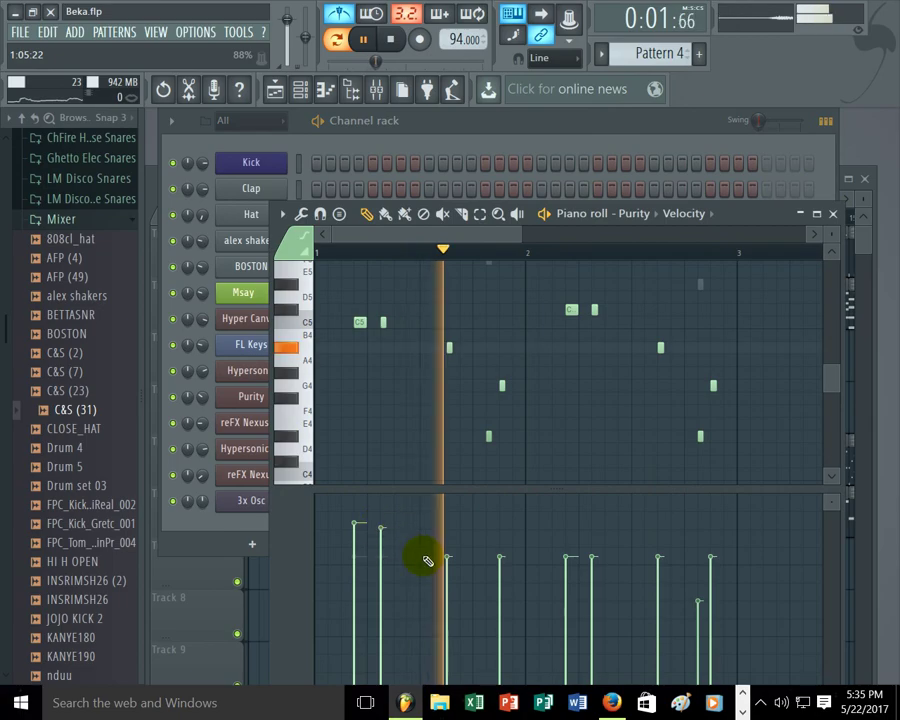
drag(447, 562, 450, 530)
drag(500, 554, 496, 524)
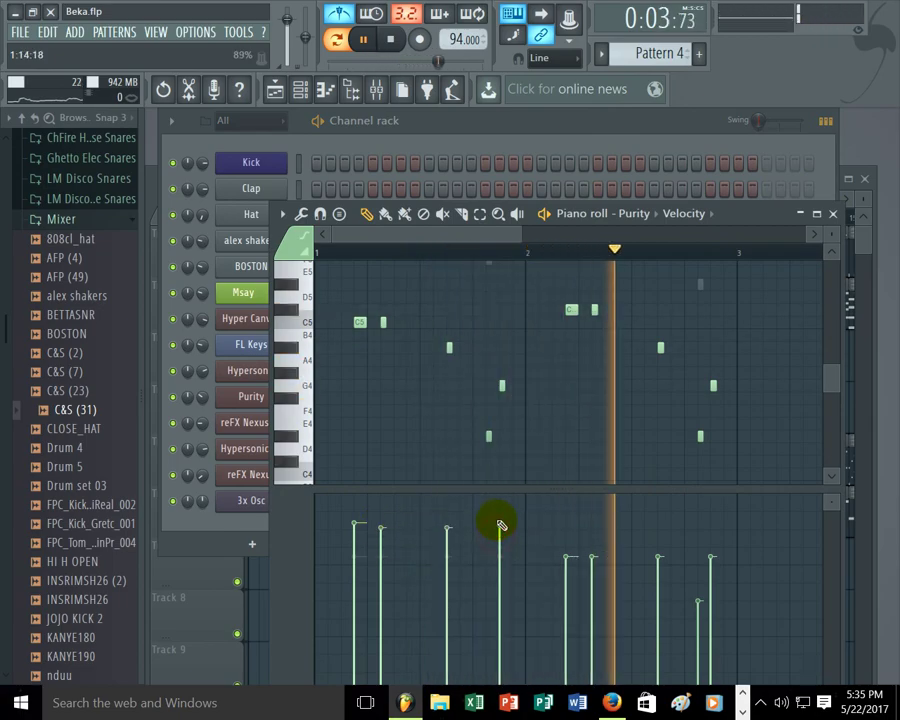
mouse_move(560, 558)
mouse_down()
mouse_move(589, 576)
mouse_move(596, 522)
mouse_up()
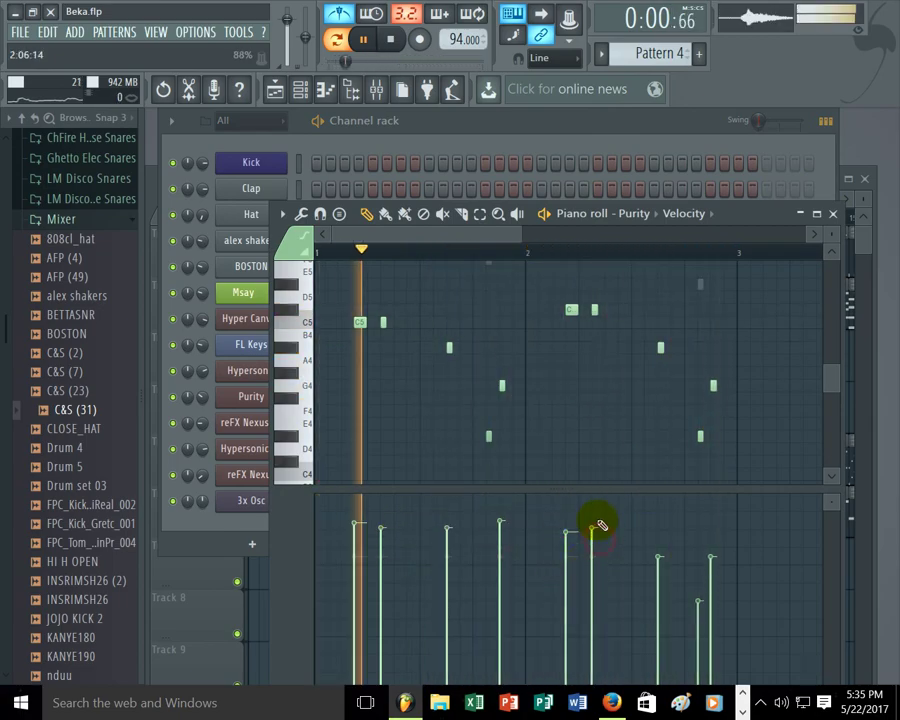
drag(659, 562, 659, 538)
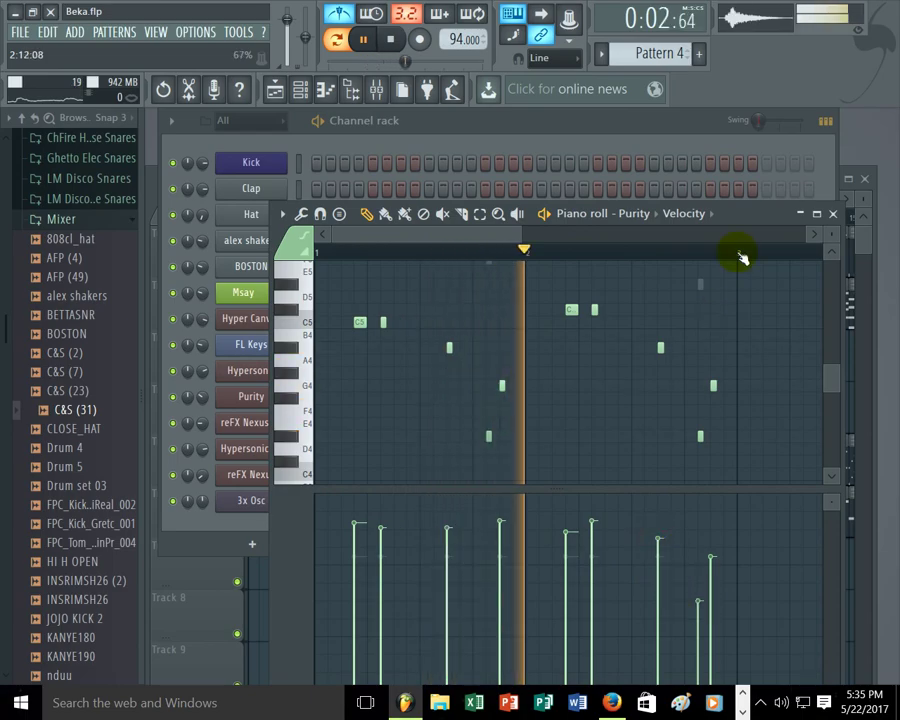
click(832, 213)
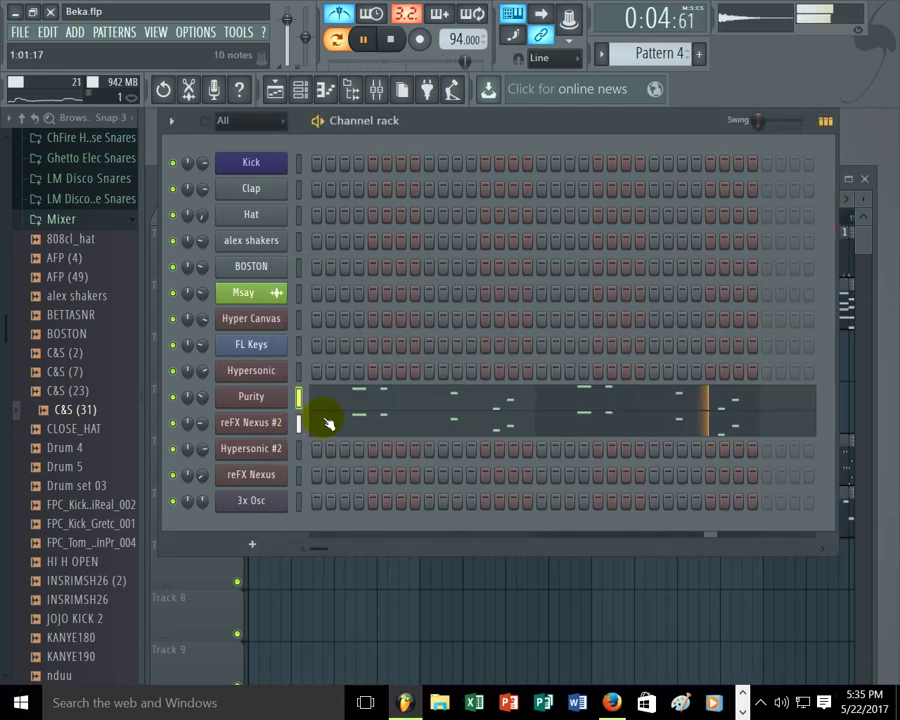
- Raise the matching reFX Nexus #2 note velocities in Pattern 4 to about 87%, in line with Purity, and close the piano roll
click(325, 423)
mouse_move(378, 563)
mouse_down()
mouse_move(381, 529)
mouse_move(353, 525)
mouse_up()
mouse_move(447, 557)
mouse_down()
mouse_move(503, 567)
mouse_move(500, 524)
mouse_up()
click(566, 532)
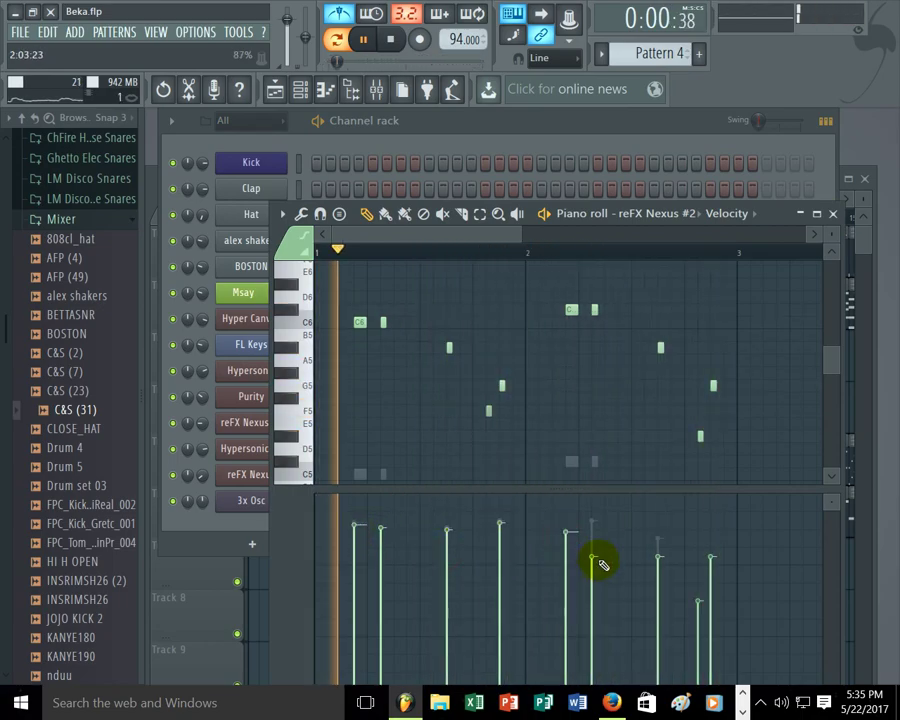
drag(603, 527, 603, 521)
drag(657, 560, 659, 537)
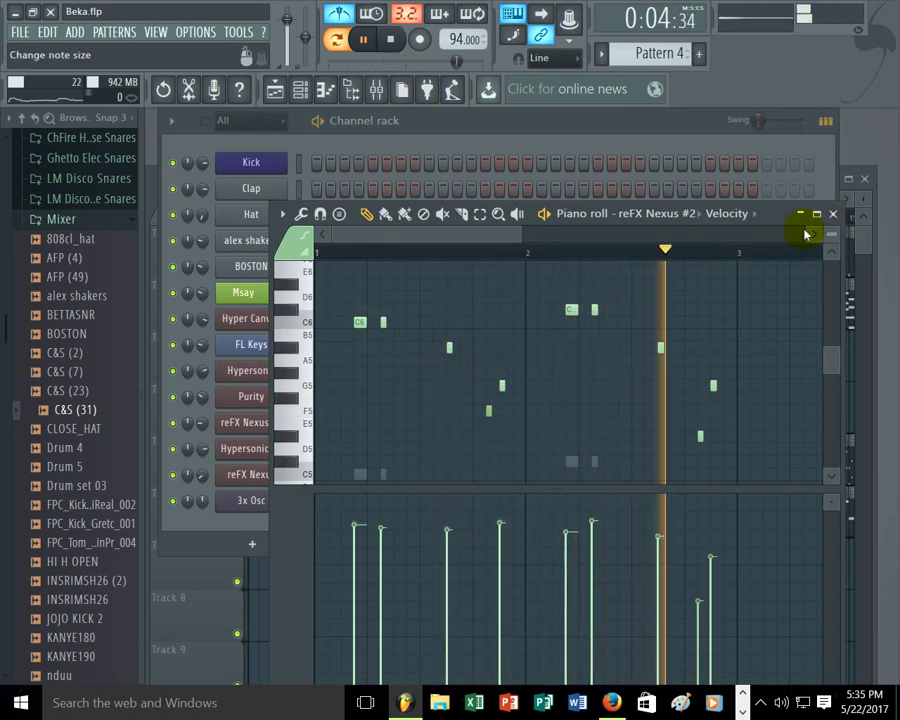
click(834, 214)
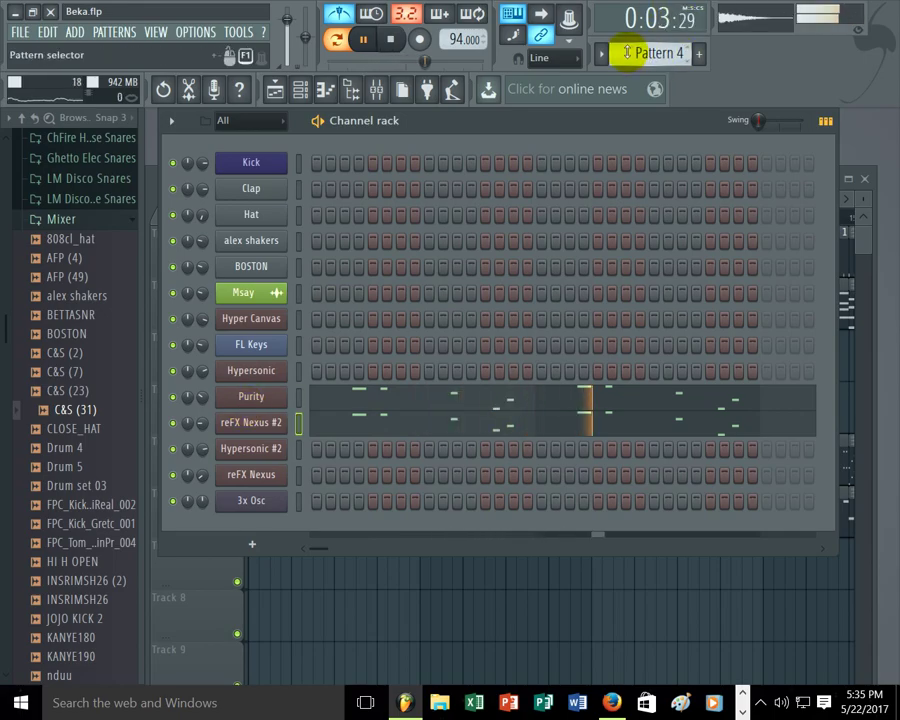
- Switch to Pattern 5 and examine the piano roll notes and velocities of Purity and reFX Nexus #2
scroll(627, 52, down, 1)
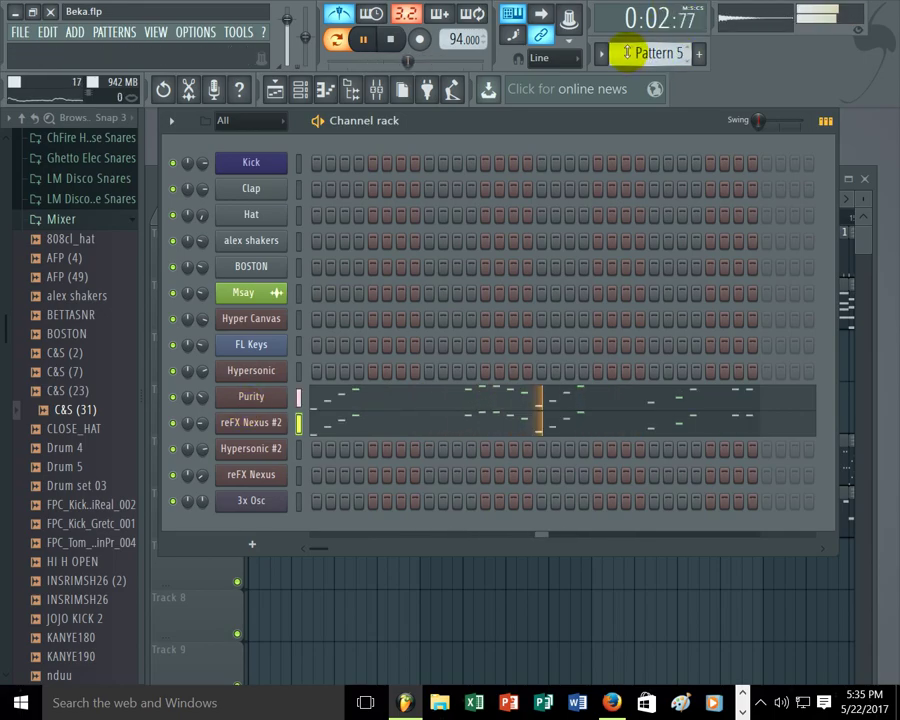
click(478, 390)
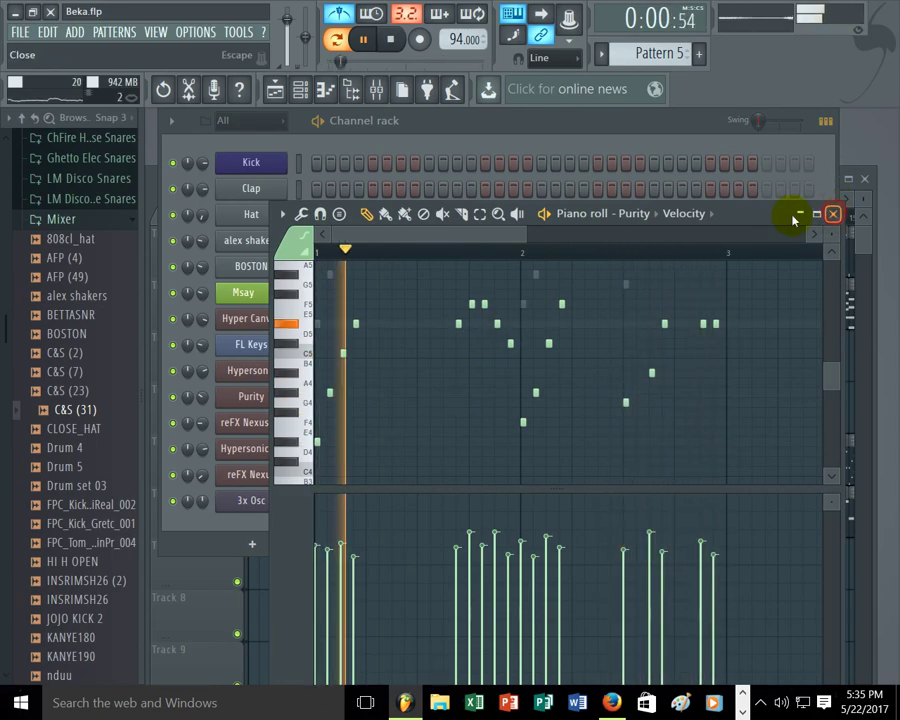
click(831, 213)
click(510, 428)
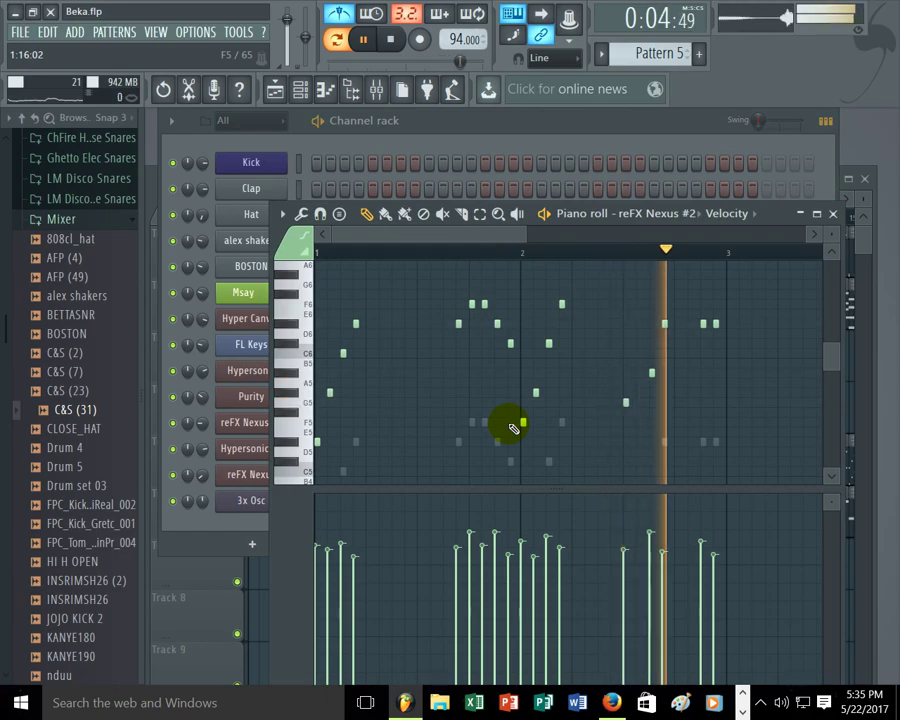
click(833, 214)
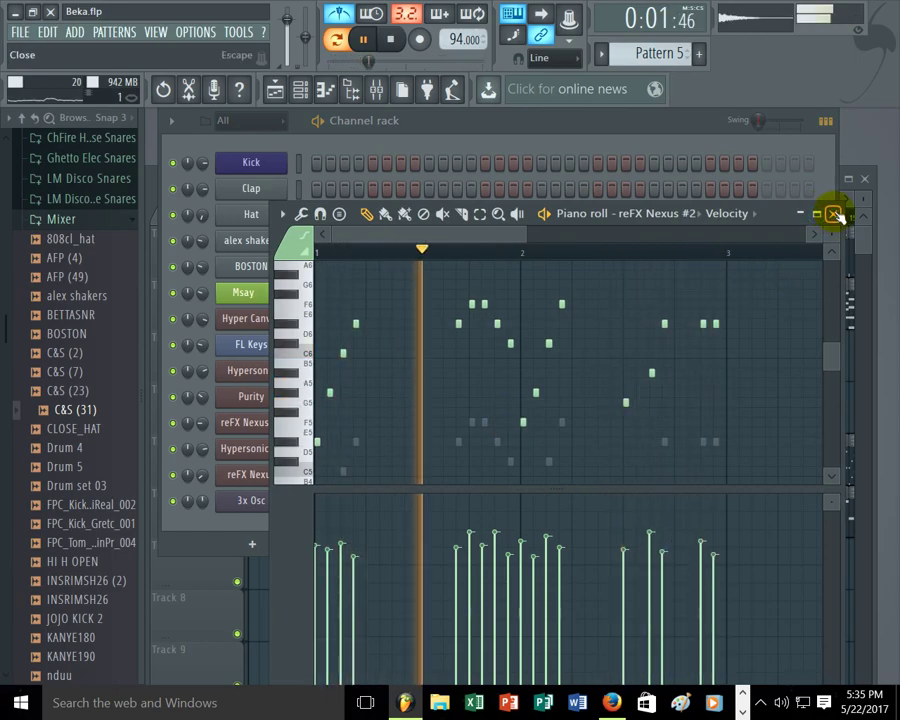
click(833, 214)
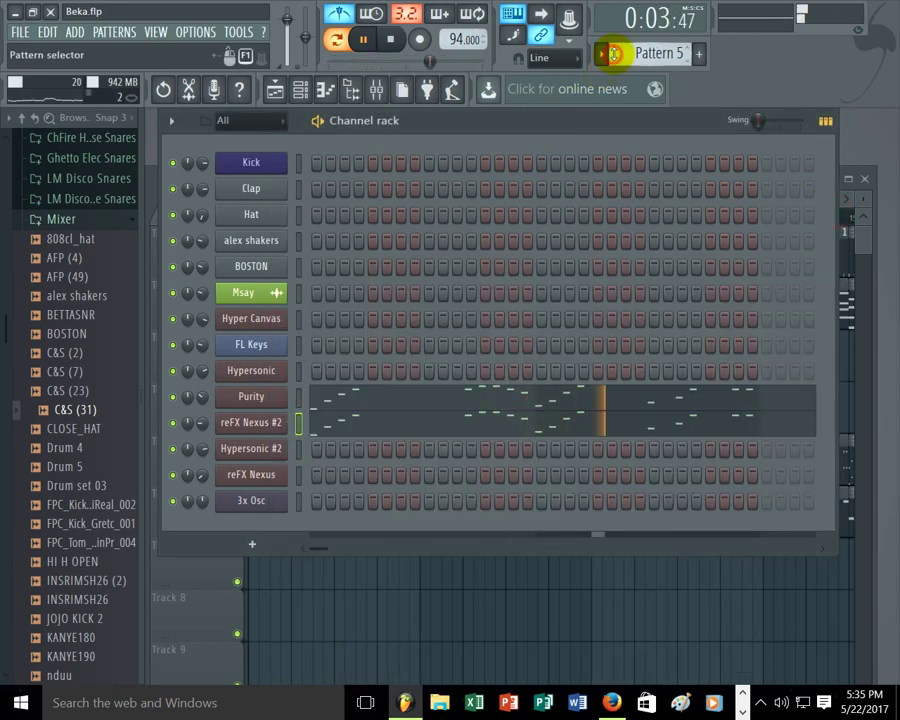
- Select Pattern 6 to view its 3x Osc line, then bring the Playlist back to the front
scroll(614, 53, down, 1)
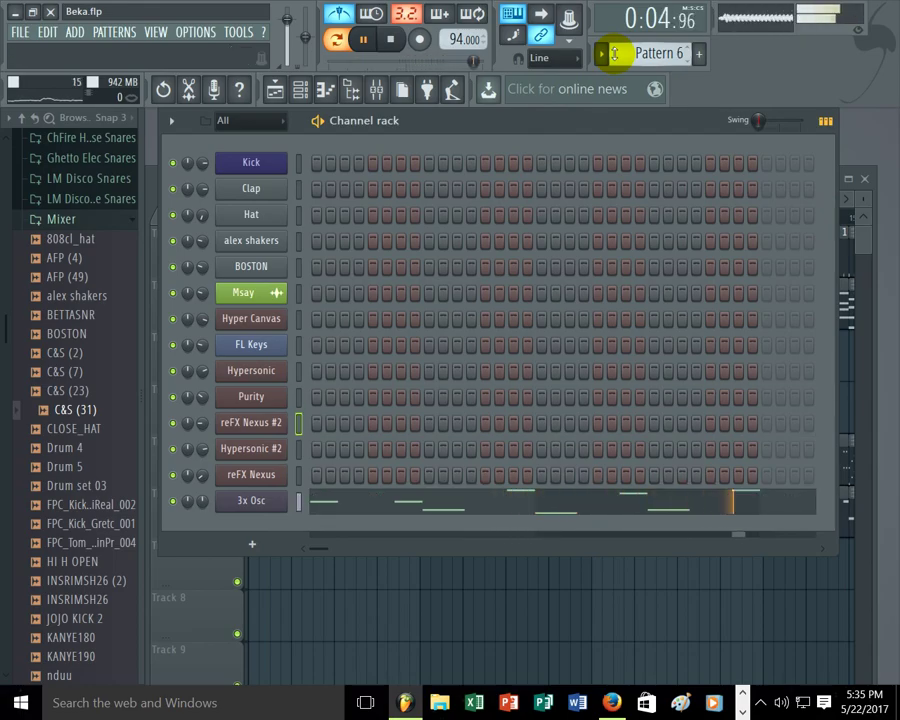
click(868, 240)
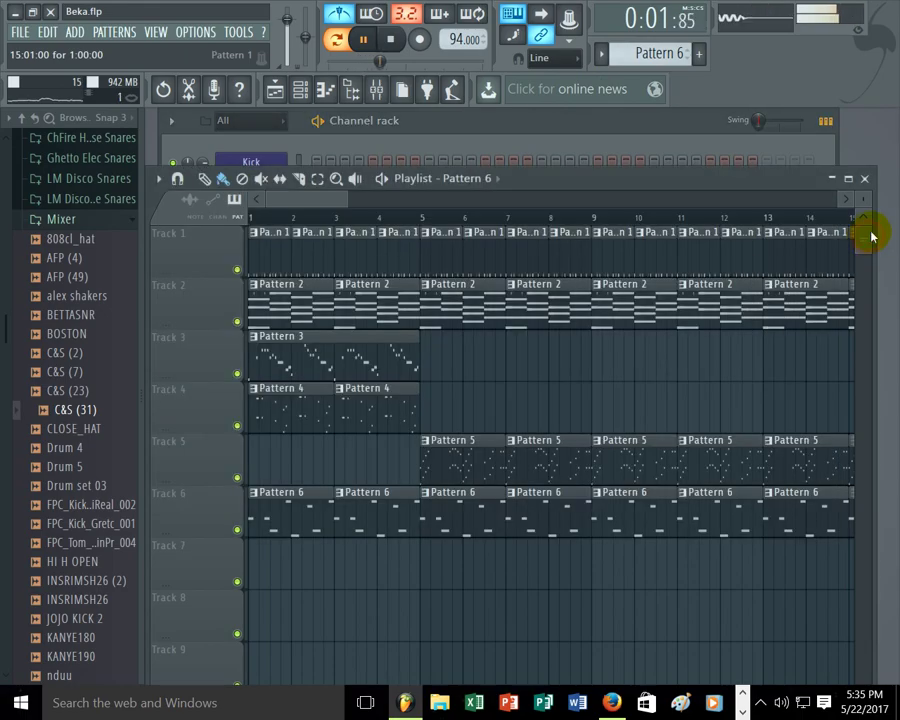
drag(331, 203, 358, 62)
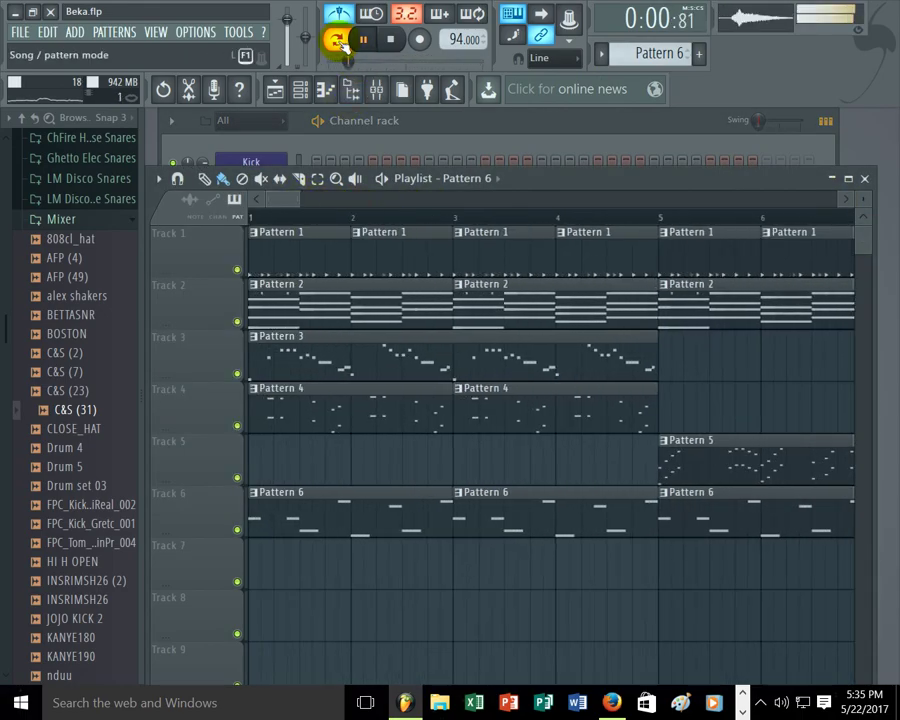
- Switch playback from pattern mode to song mode and turn off the metronome
click(340, 42)
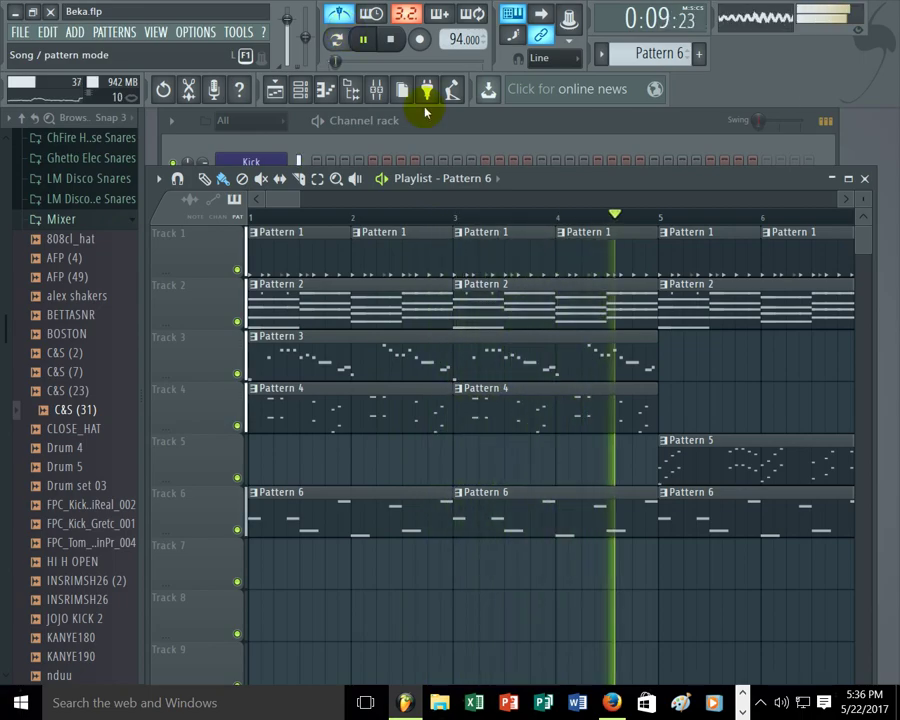
click(340, 13)
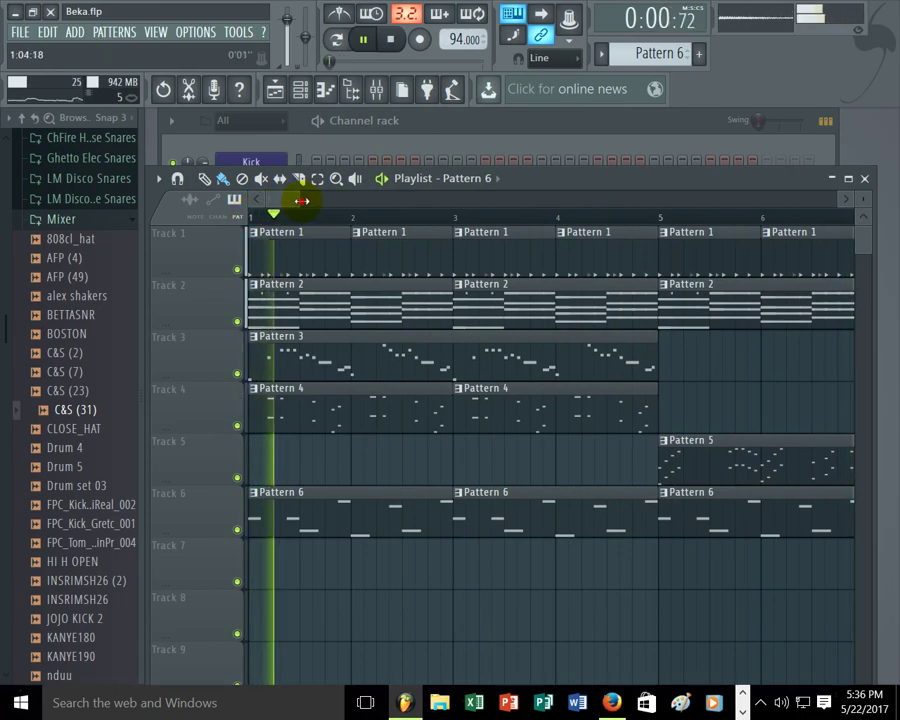
- Show the full length of the arrangement in the Playlist and open the mixer
drag(361, 199, 790, 196)
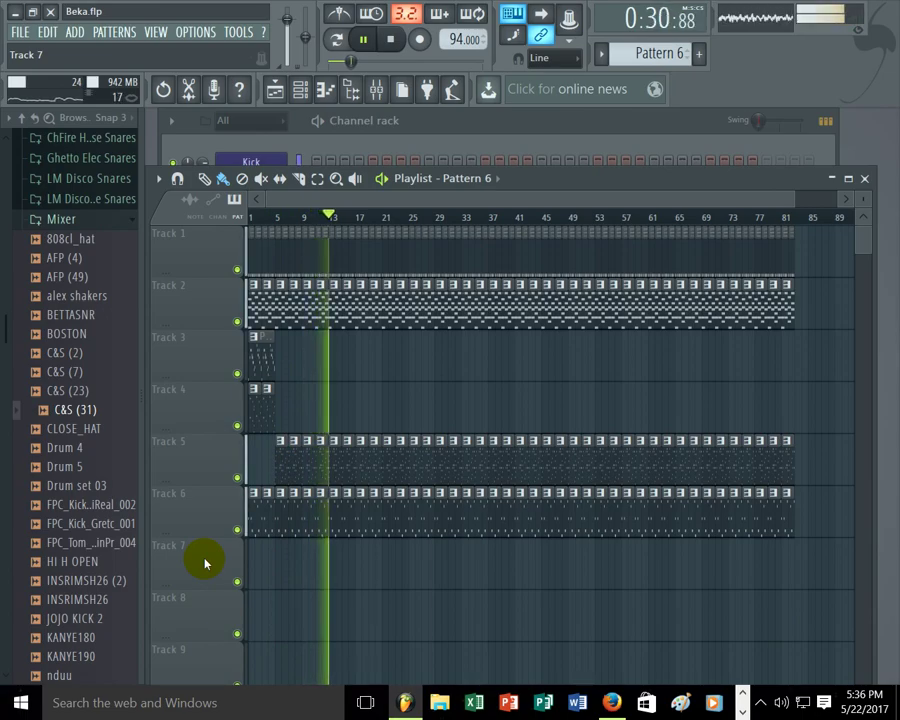
click(375, 90)
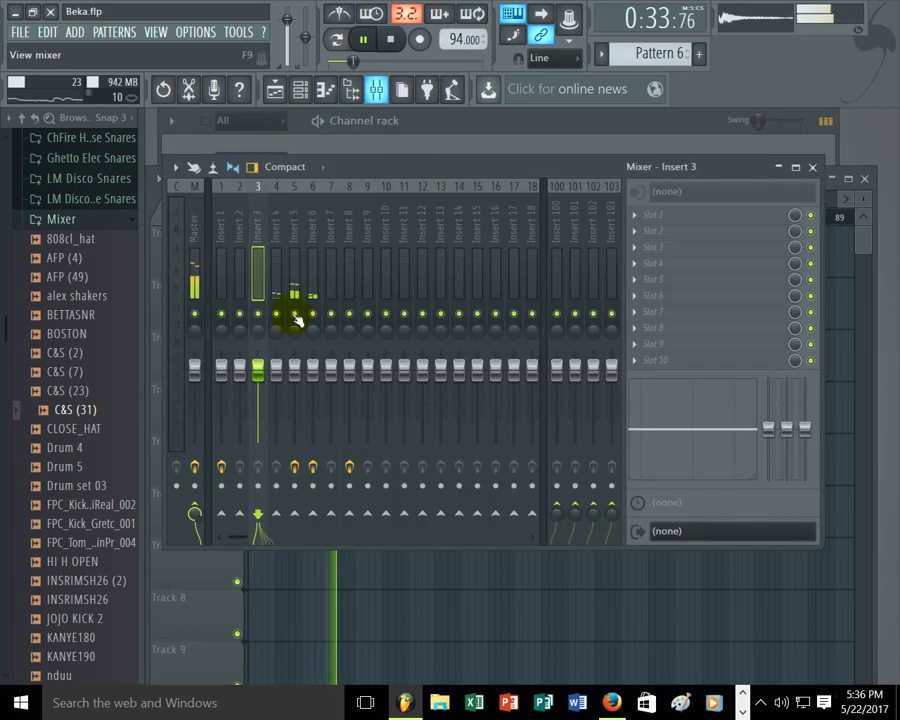
- Select the Master track and inspect its Fruity Multiband Compressor and Acon Digital Multiply effect settings, closing each plugin window
click(197, 264)
click(719, 216)
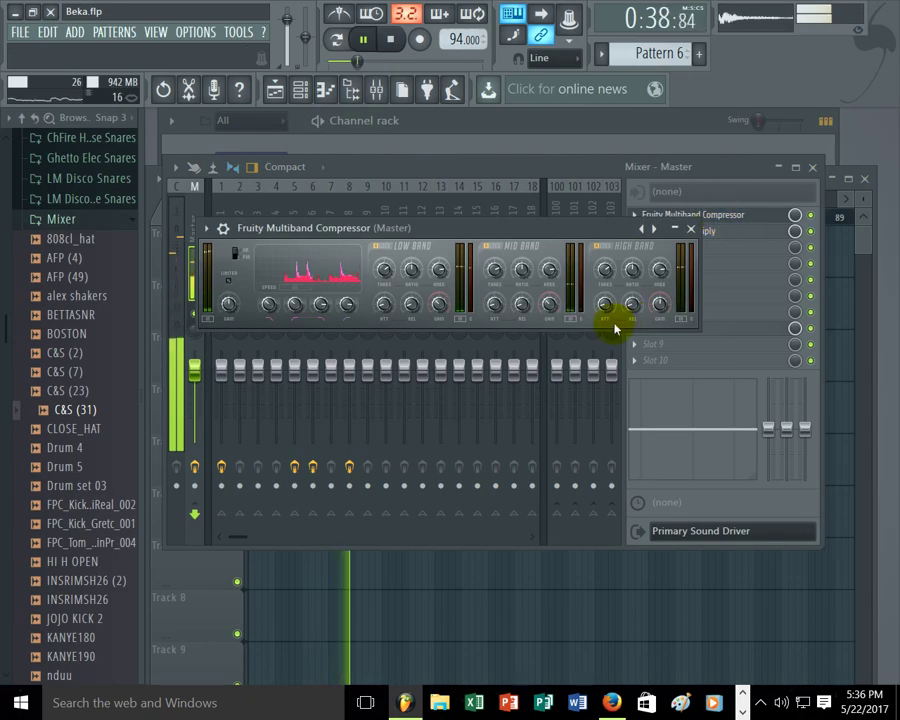
click(690, 229)
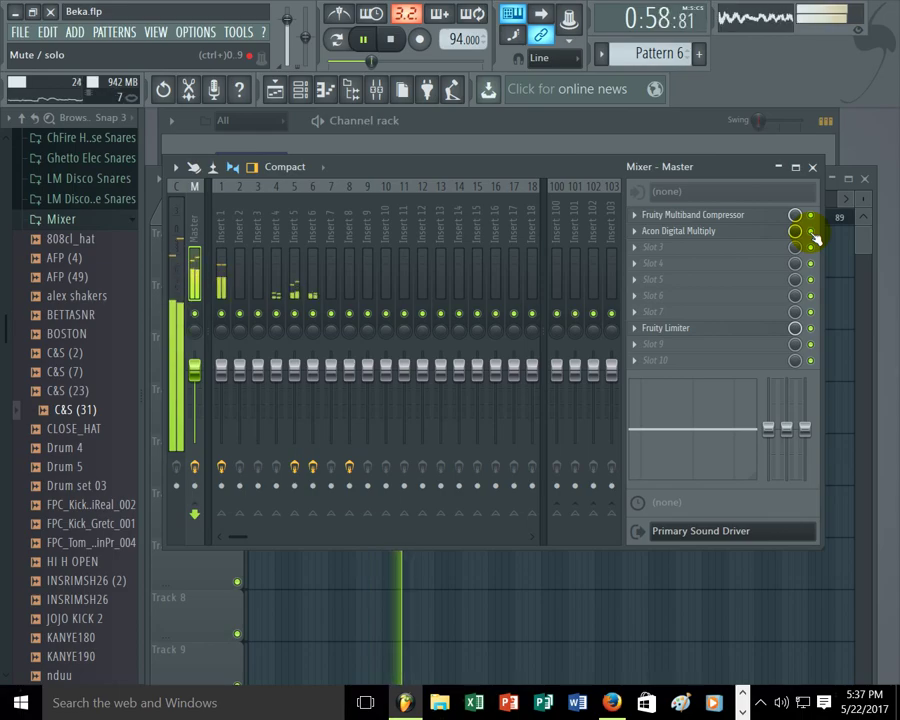
click(700, 231)
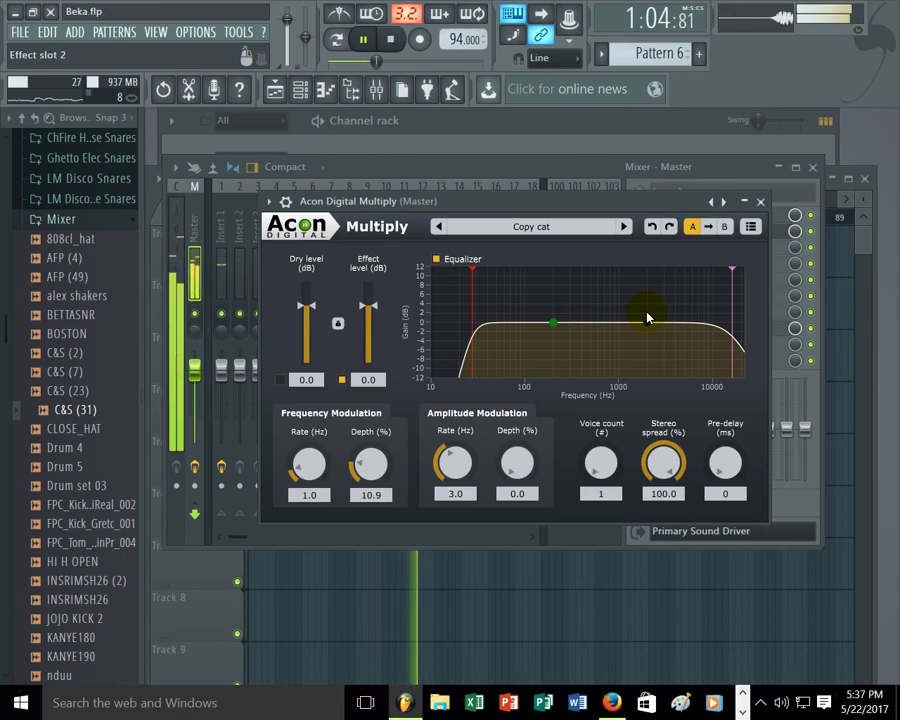
click(763, 203)
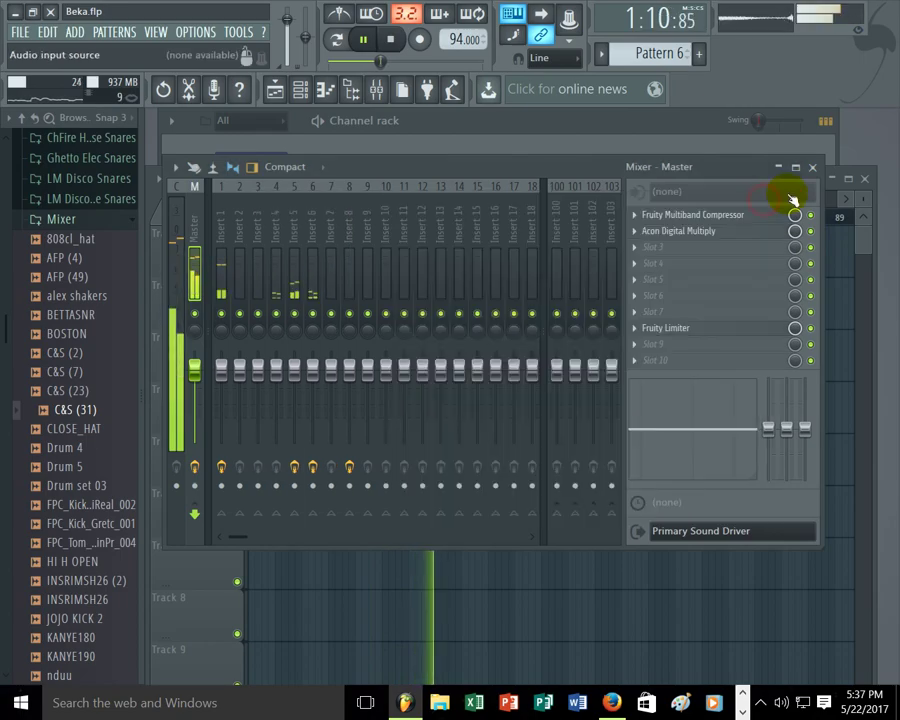
- Close the mixer and zoom the Playlist in to view the middle bars of the arrangement from about bar 9
click(815, 167)
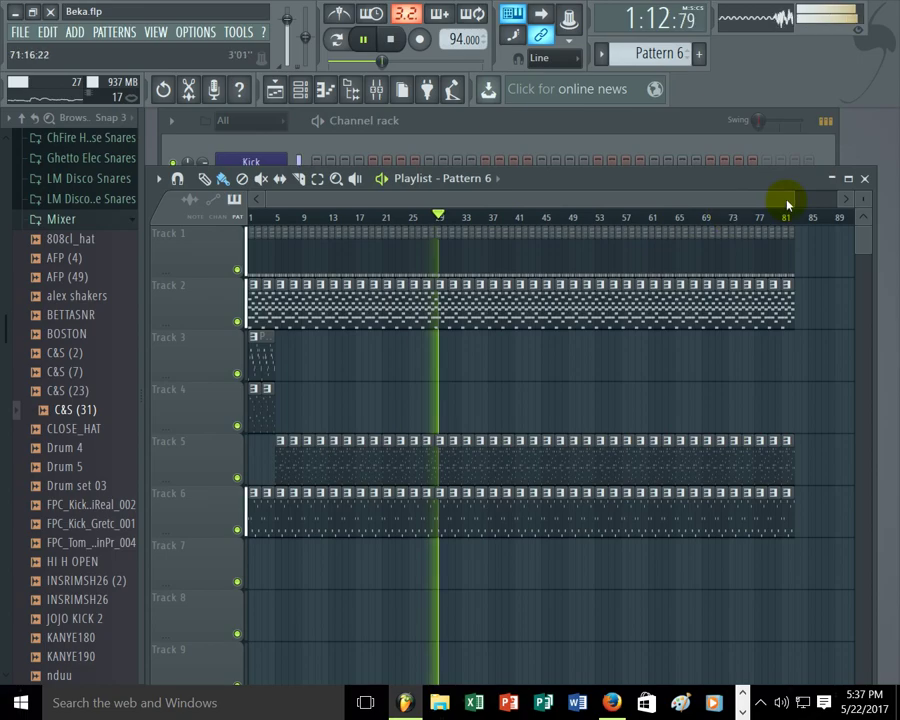
drag(790, 195, 632, 190)
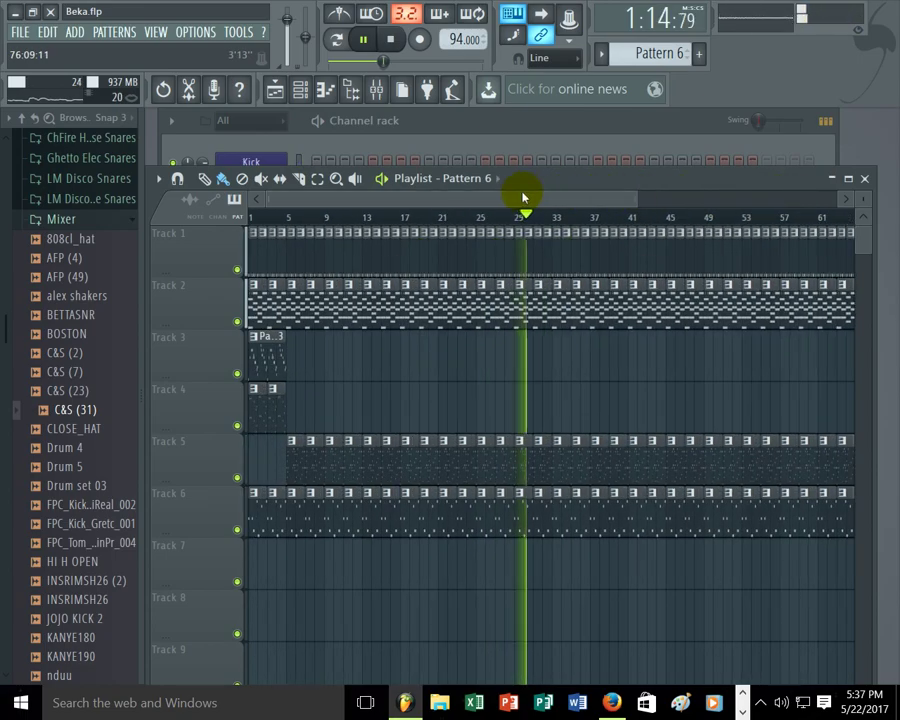
drag(512, 202, 560, 200)
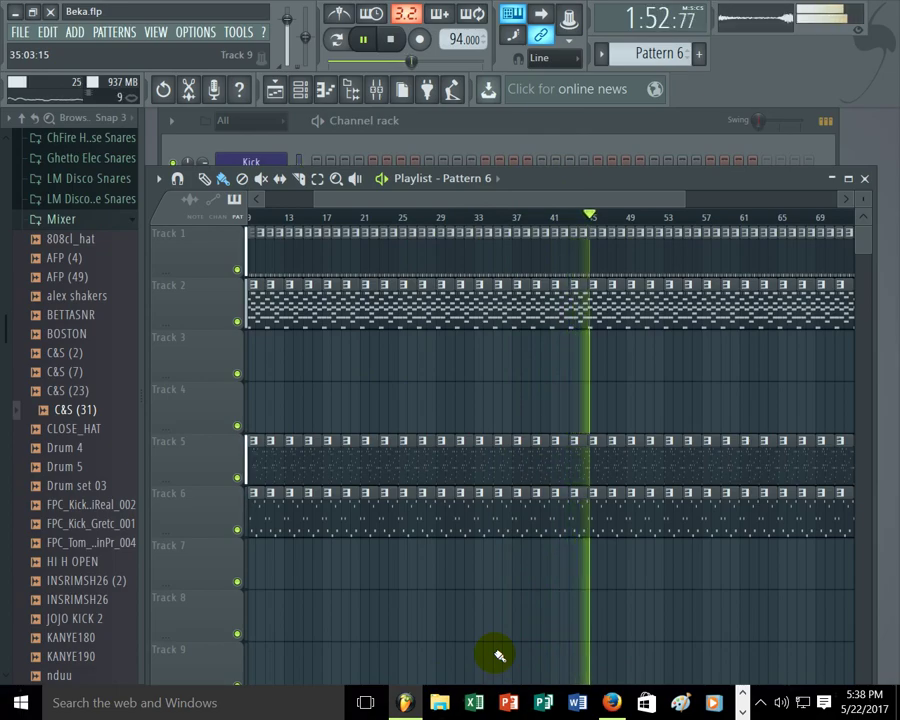
click(295, 696)
text(r)
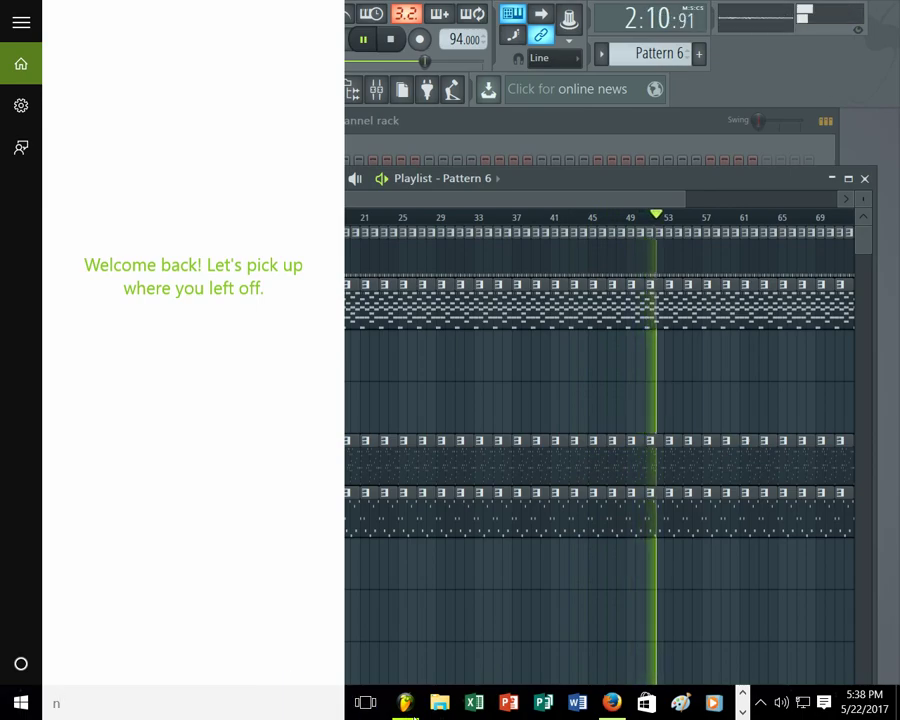
click(405, 704)
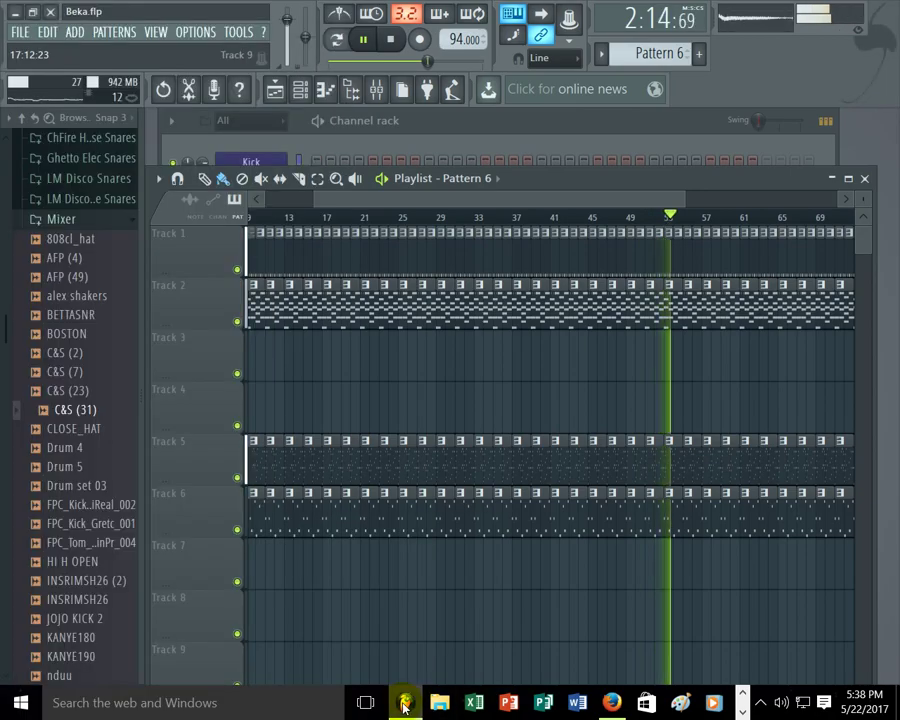
- Search Windows for "note", open Notepad and enlarge its empty window in height and width
click(312, 712)
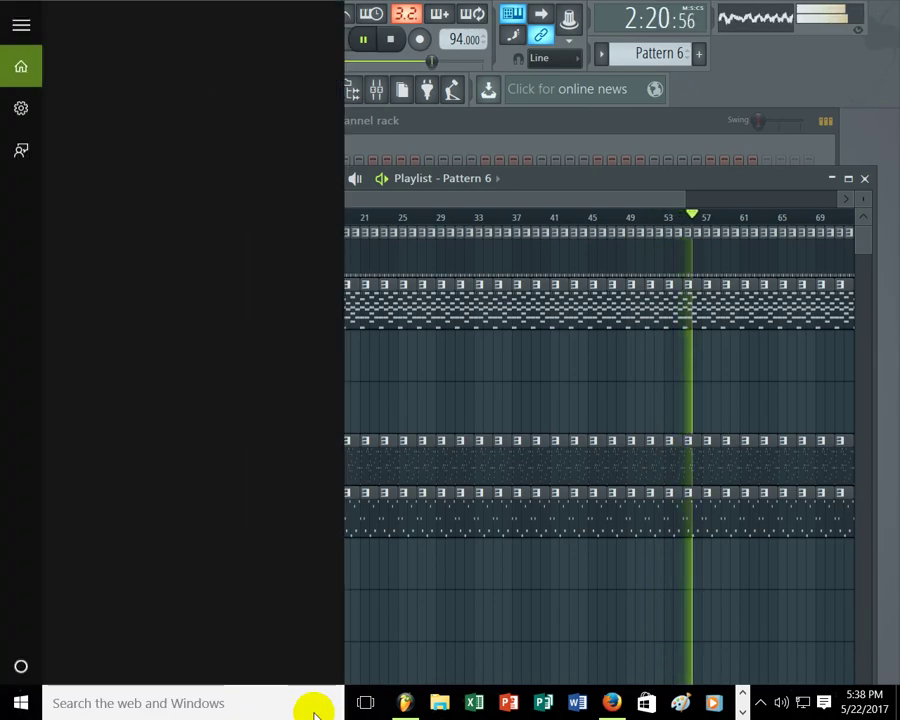
text(ototen)
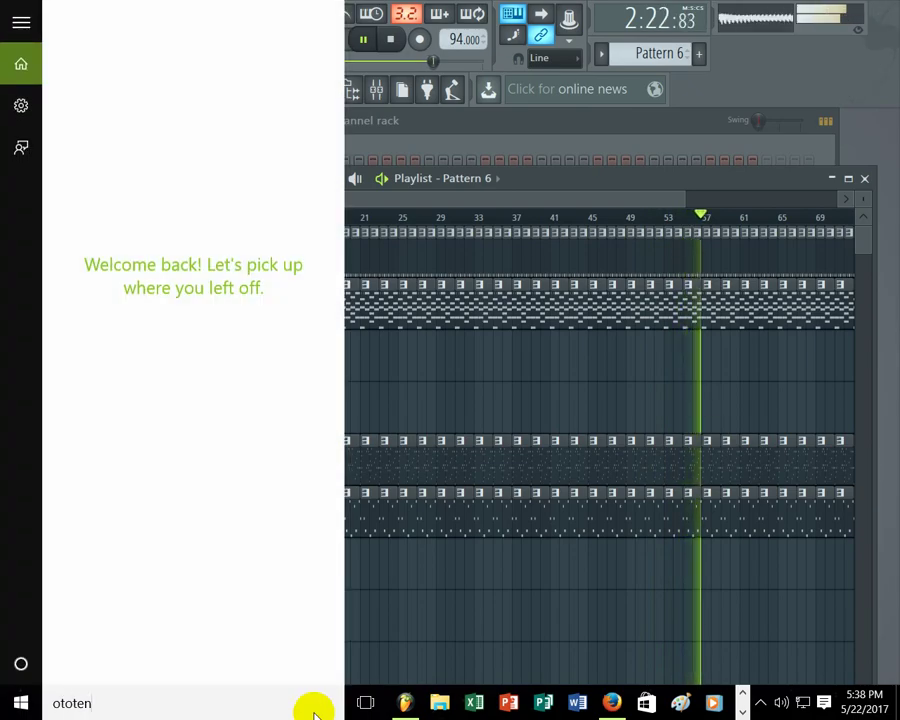
key(BackSpace)
key(BackSpace)
key(BackSpace)
key(BackSpace)
key(BackSpace)
key(BackSpace)
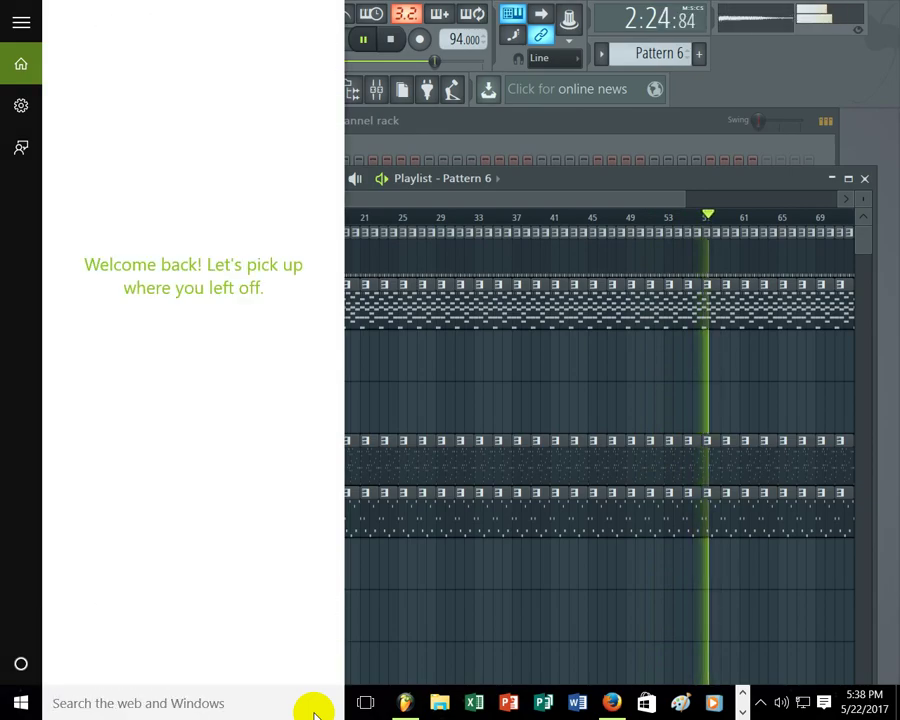
text(note)
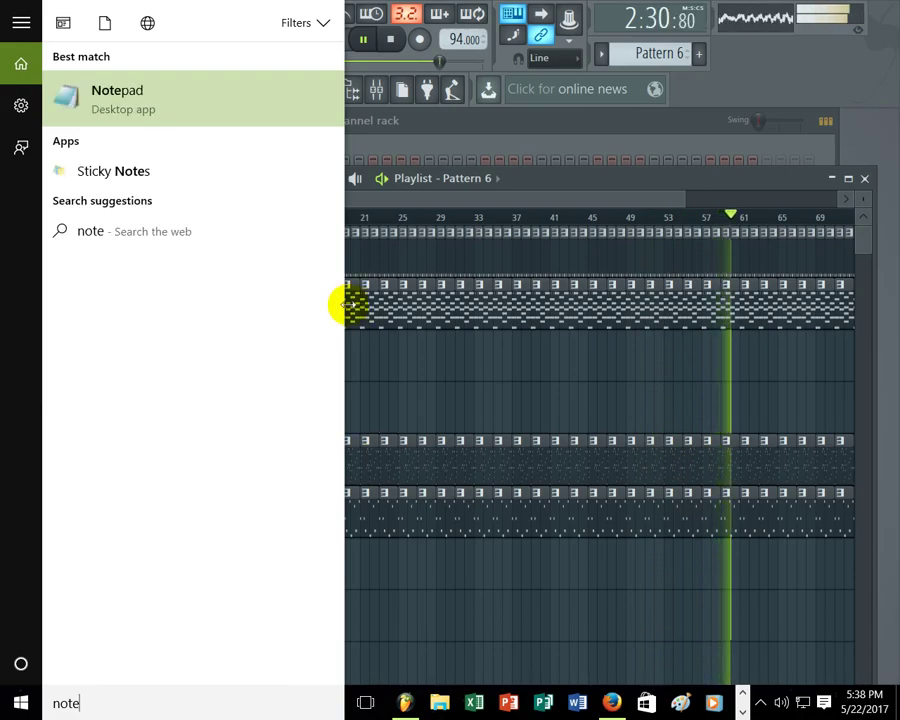
click(173, 100)
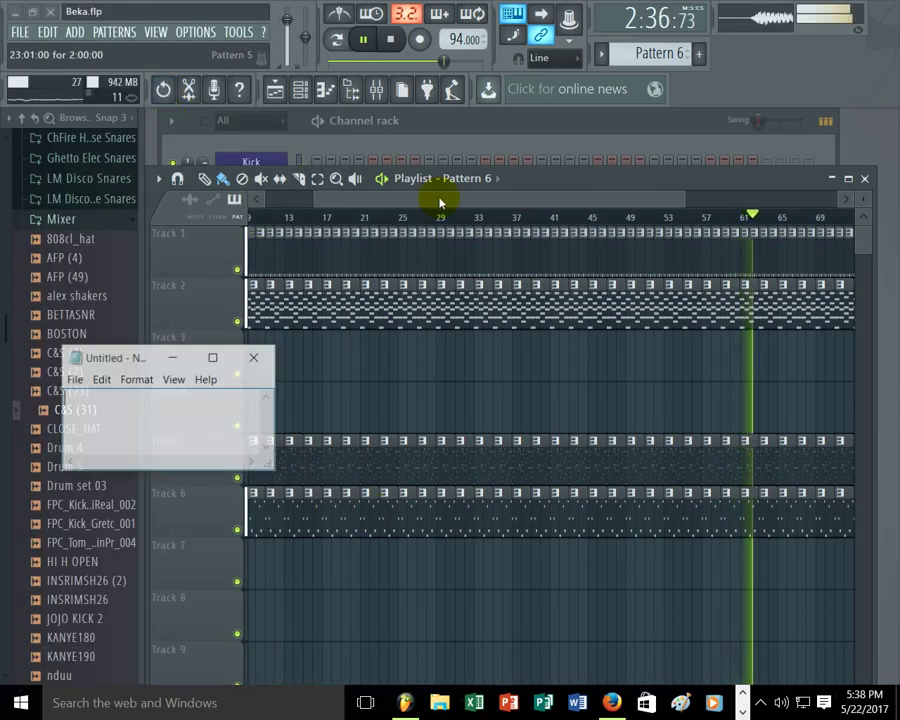
drag(161, 470, 177, 668)
drag(283, 518, 466, 538)
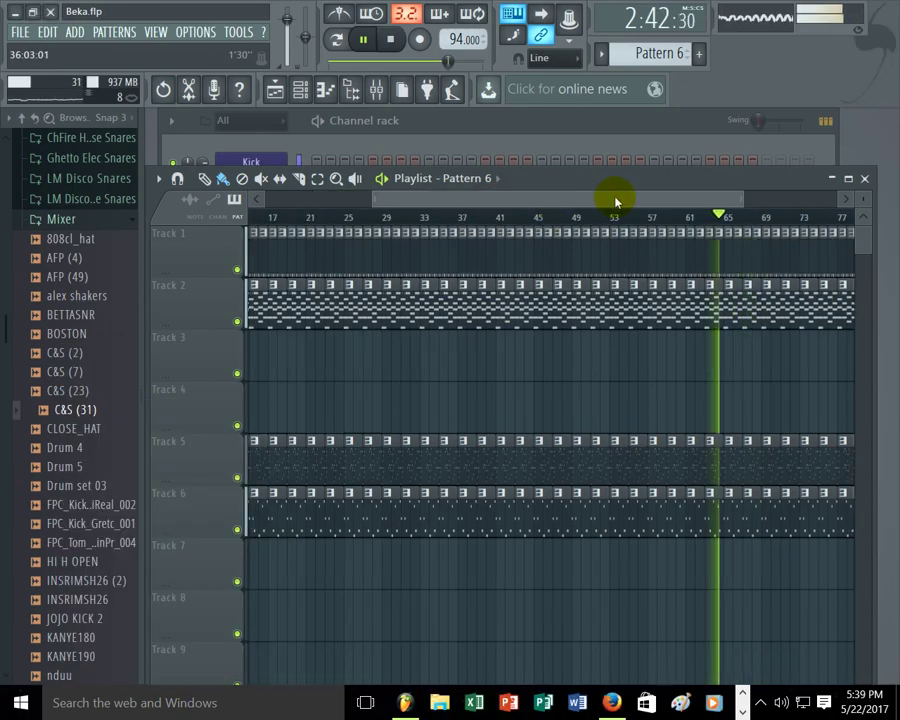
- Return the Playlist to the start of the song and restart playback from bar 5
drag(616, 197, 287, 221)
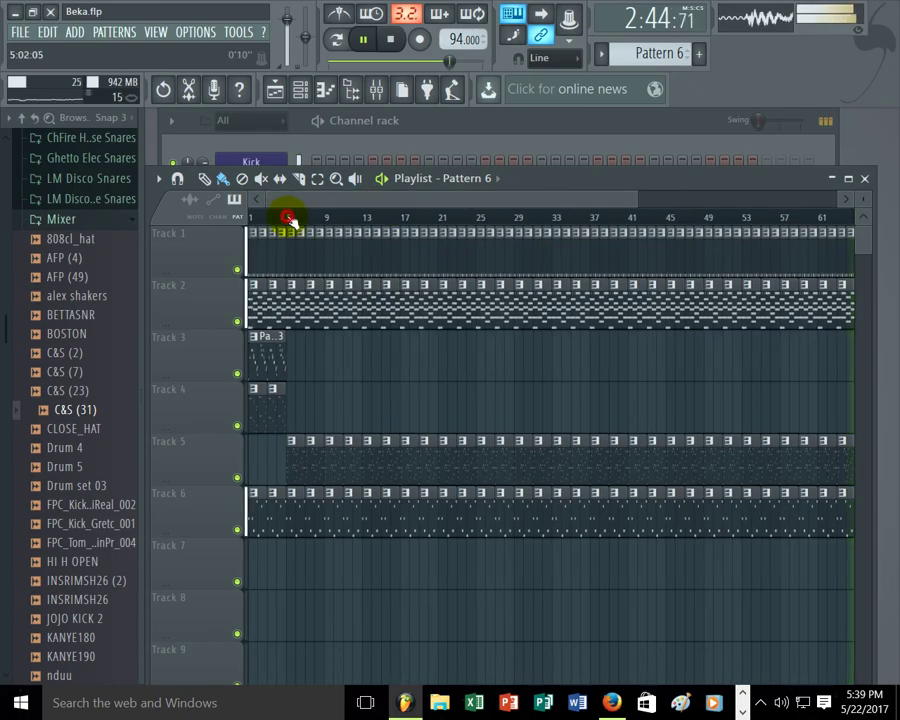
click(287, 221)
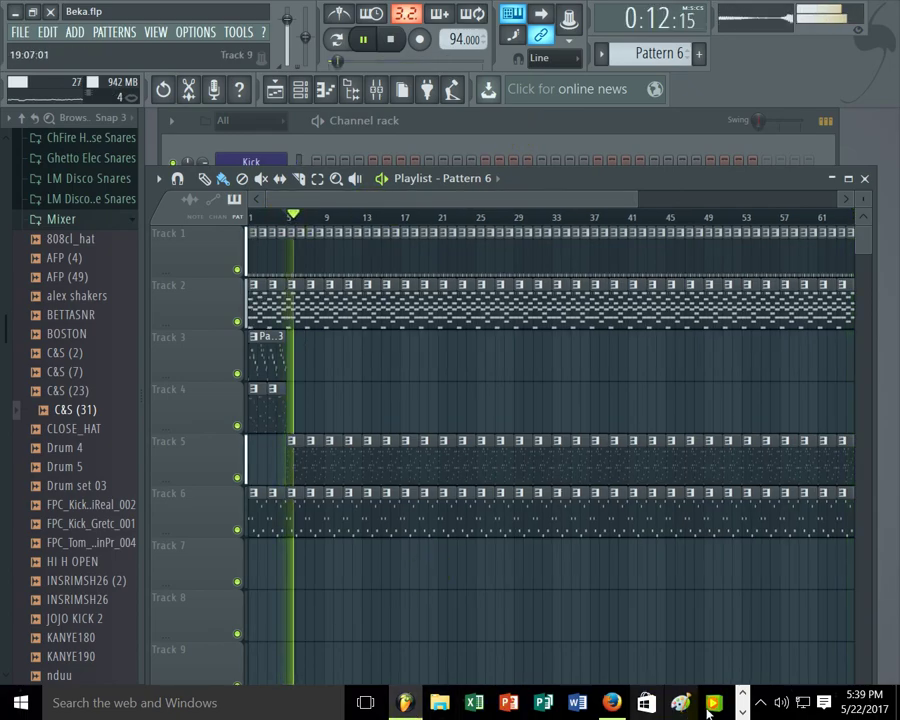
- Switch to Notepad, write "KUMBUKA UJINGA WANGU NDIO UJANJA WAKOOO!!!!" and minimize its window
click(742, 712)
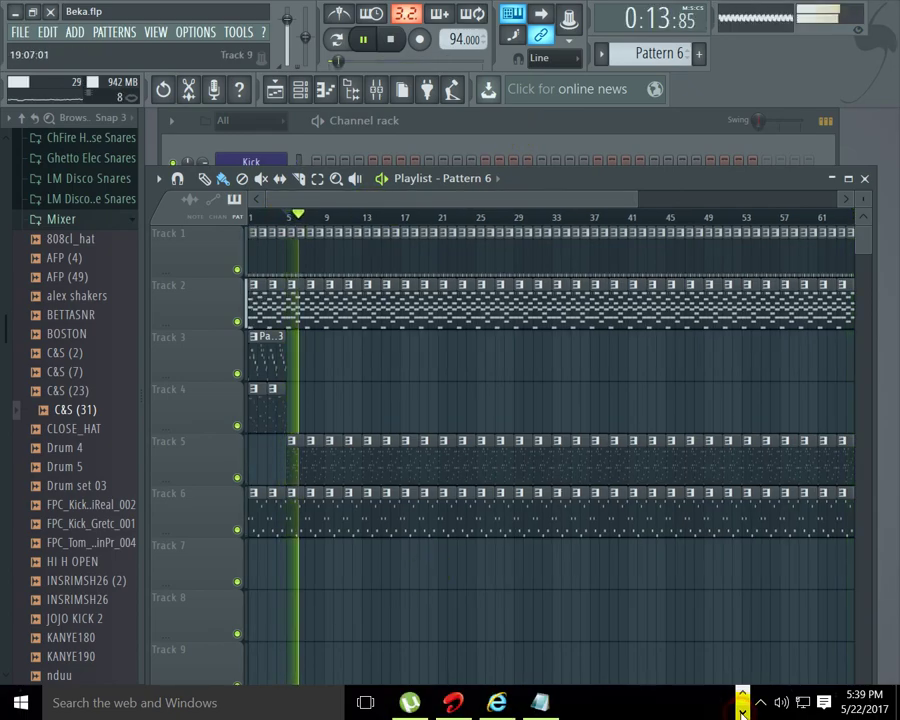
click(552, 708)
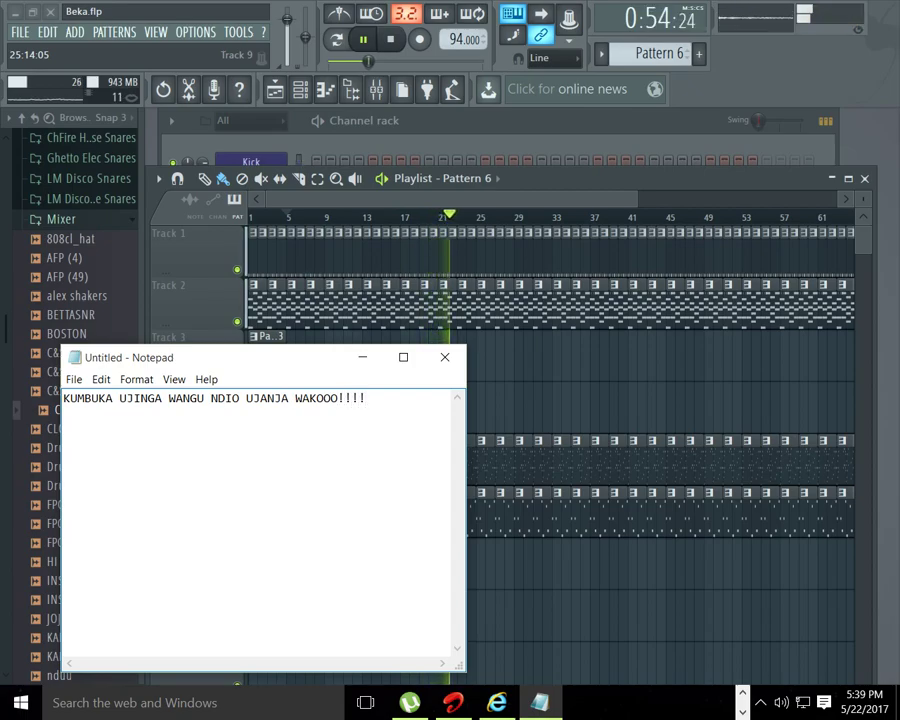
click(363, 358)
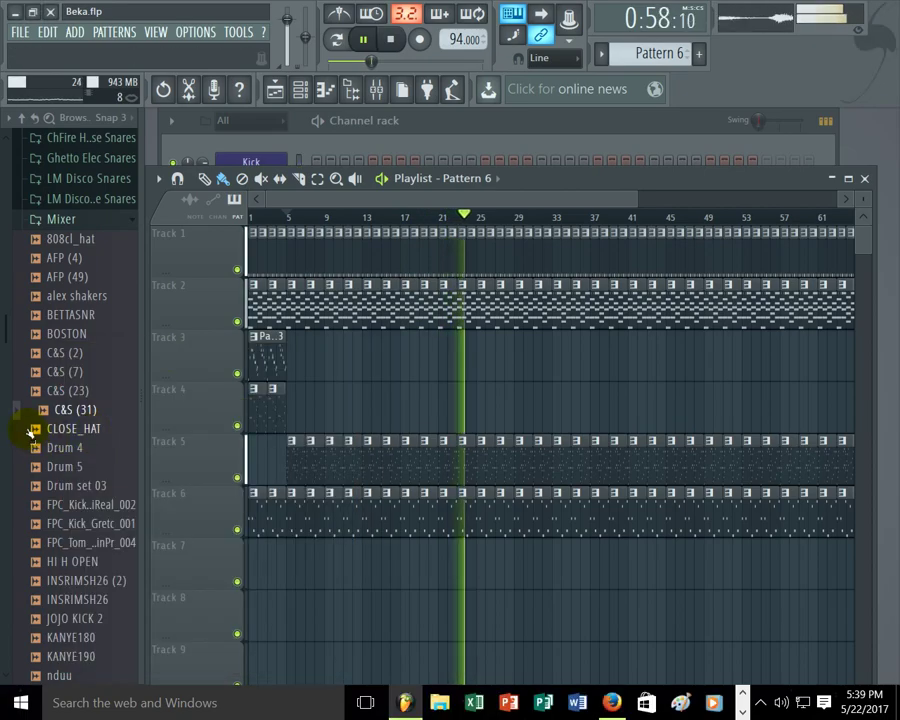